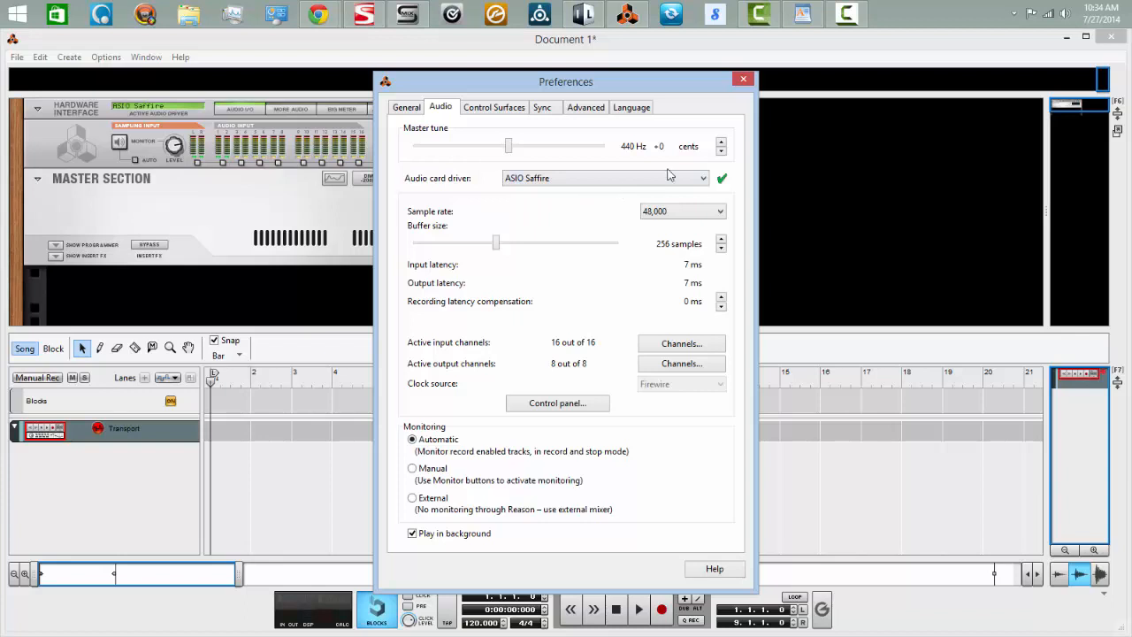
Select ASIO Saffire as the audio card driver and confirm the active input channels with every channel pair enabled
left_click(705, 180)
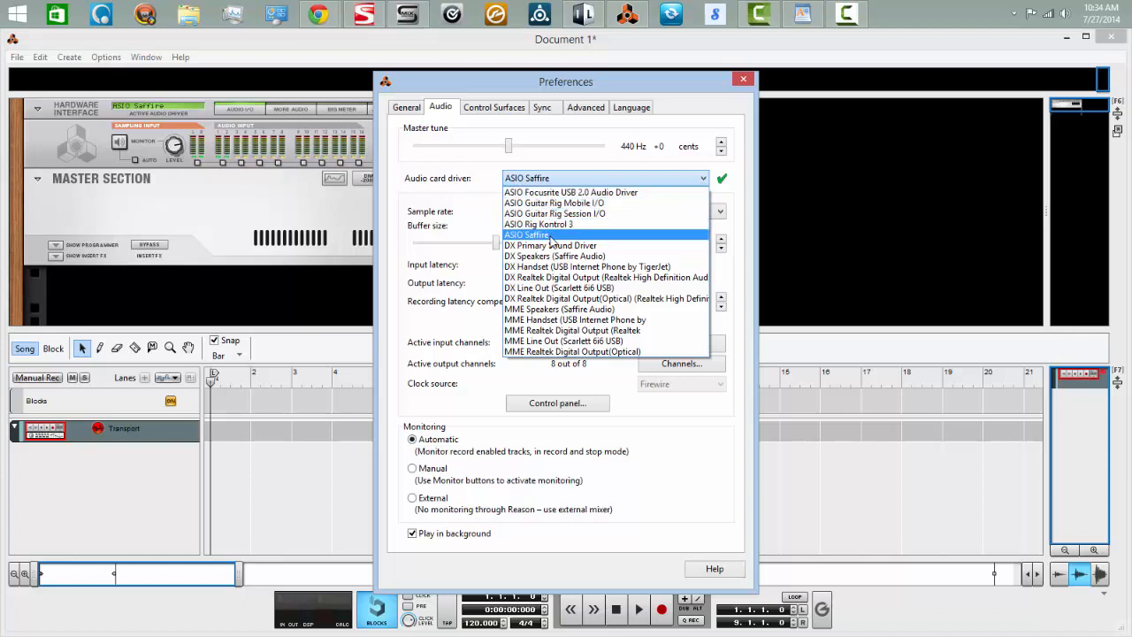
left_click(552, 236)
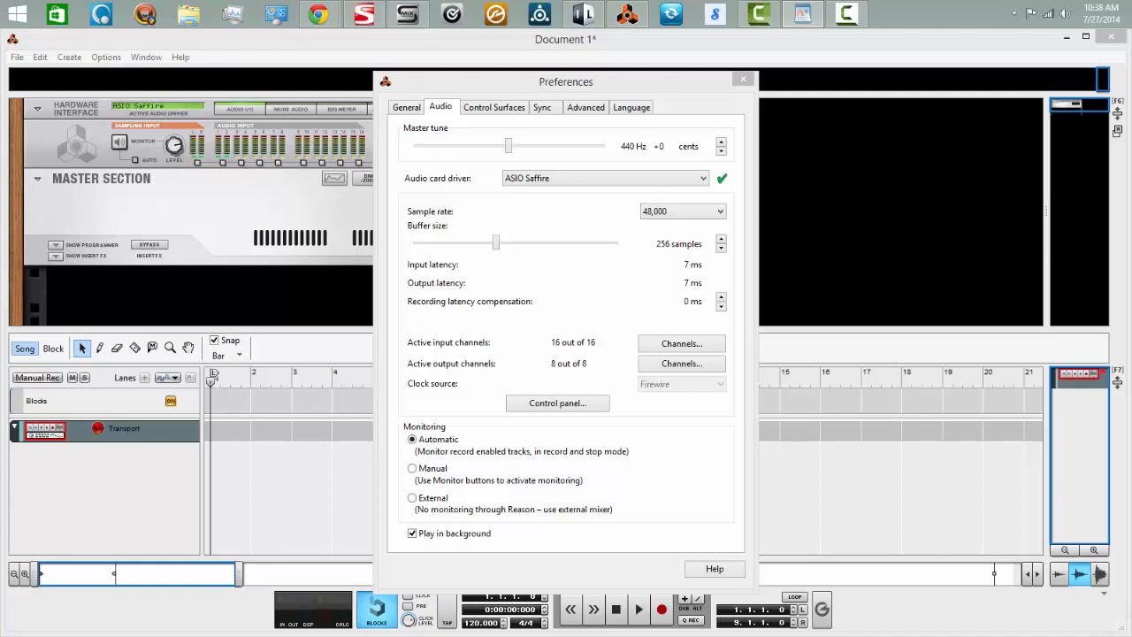
left_click(682, 344)
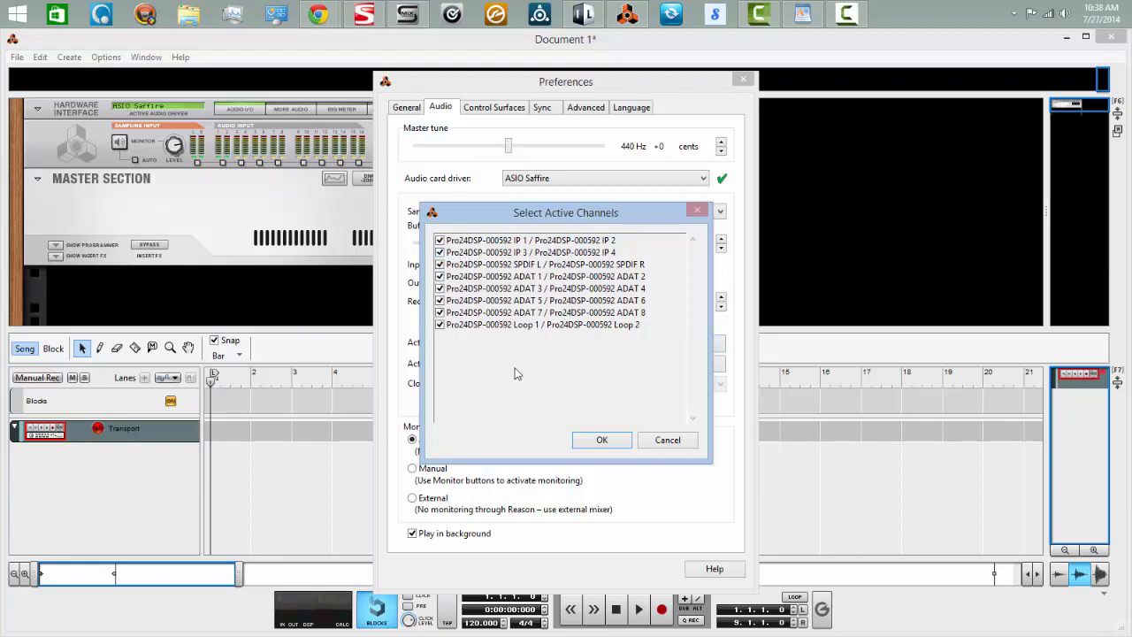
left_click(600, 441)
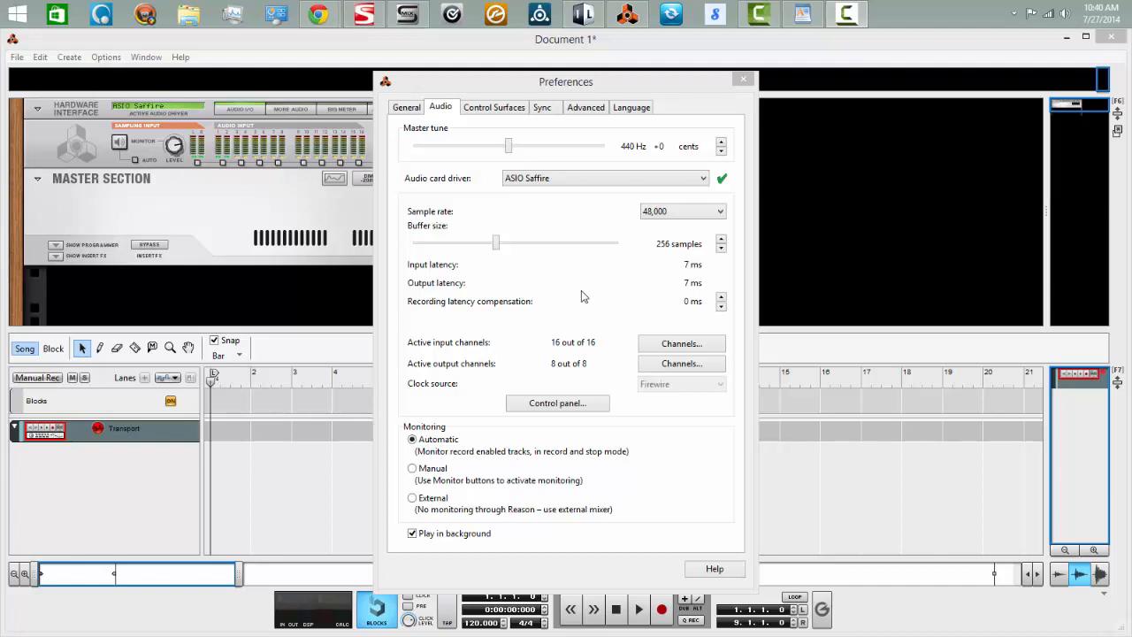
Set the MIDI clock sync output to 2- LoopBe Internal MIDI
left_click(542, 108)
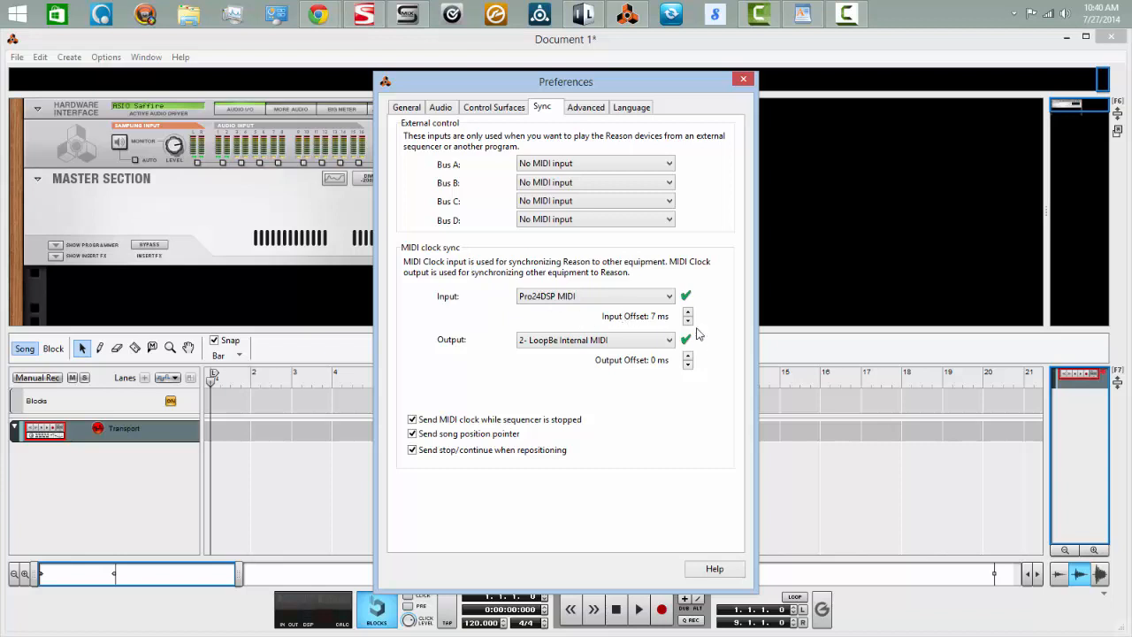
left_click(669, 344)
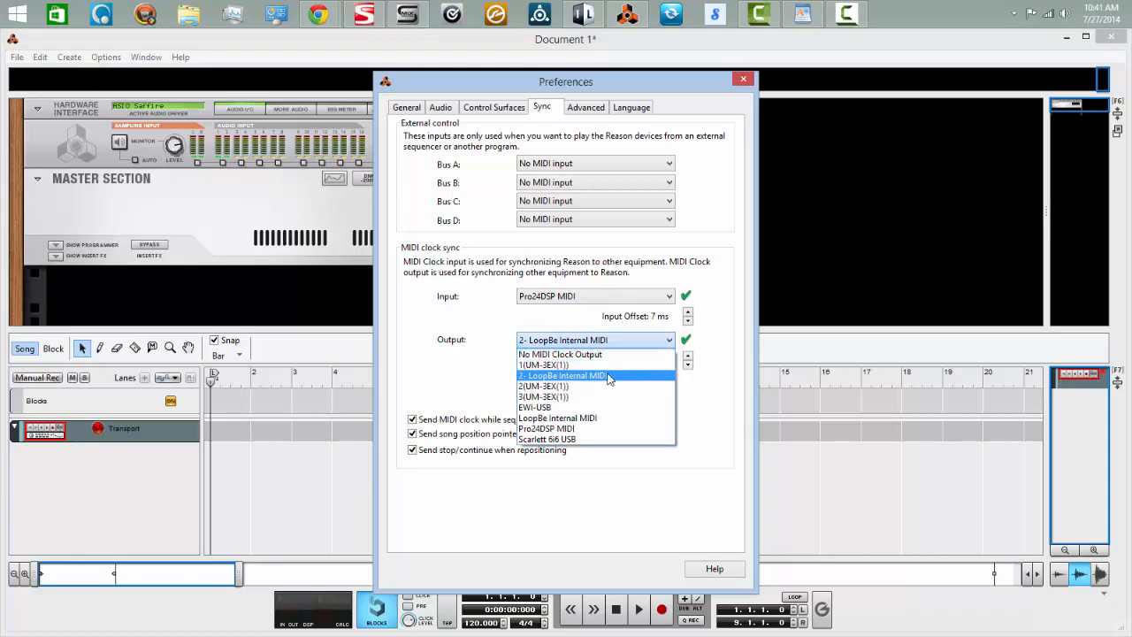
left_click(593, 376)
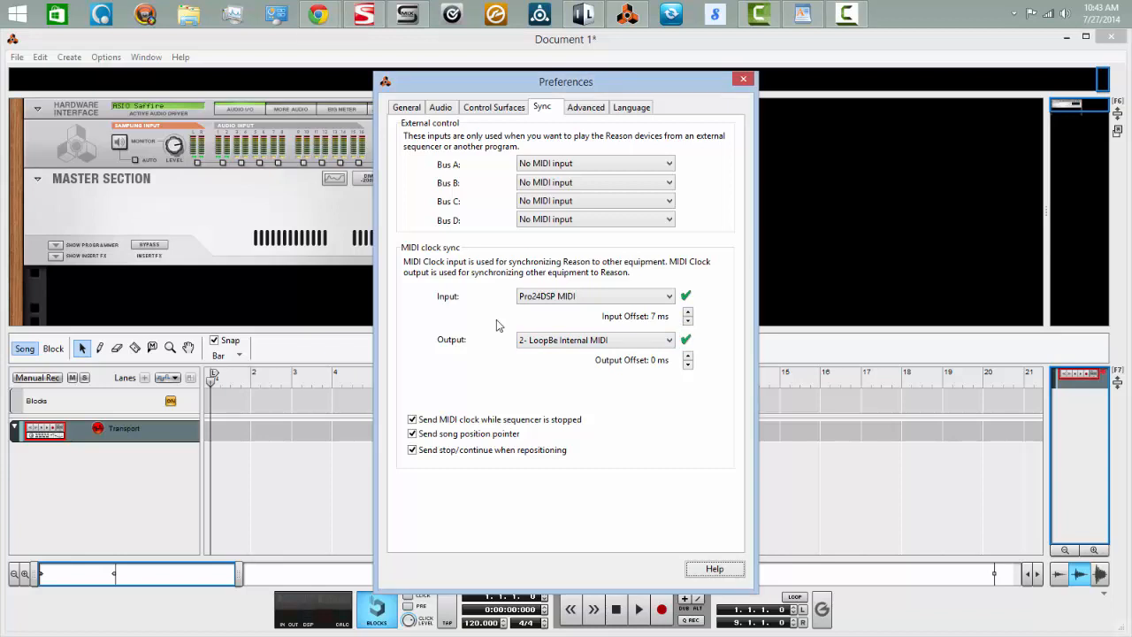
Check the attached control surfaces in the preferences, and quit Reason without saving the document
left_click(491, 108)
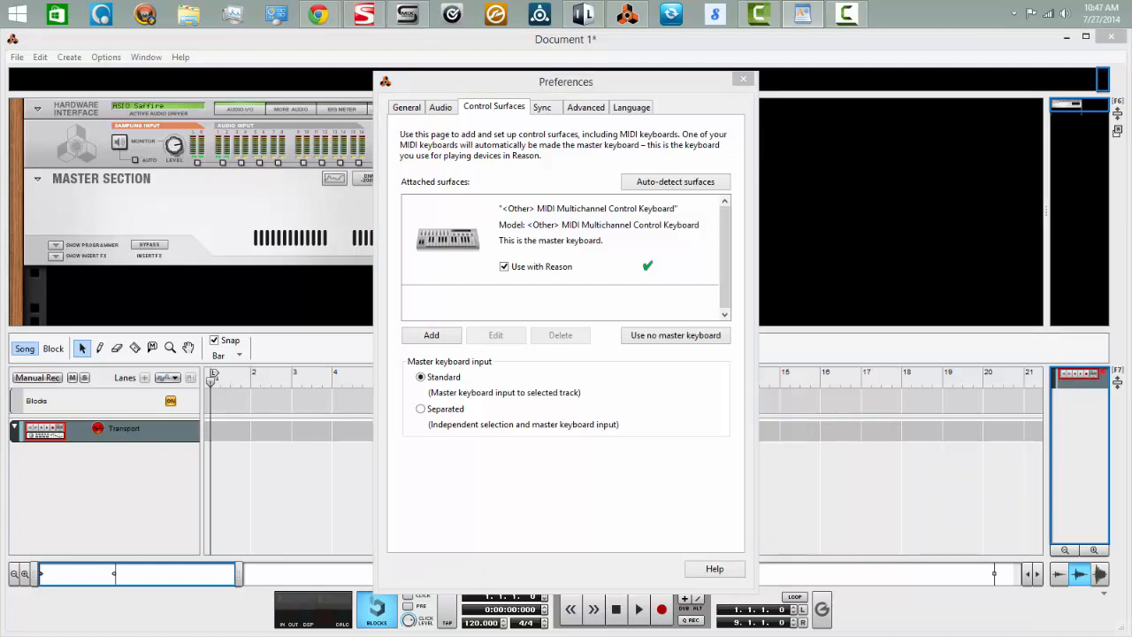
left_click(744, 79)
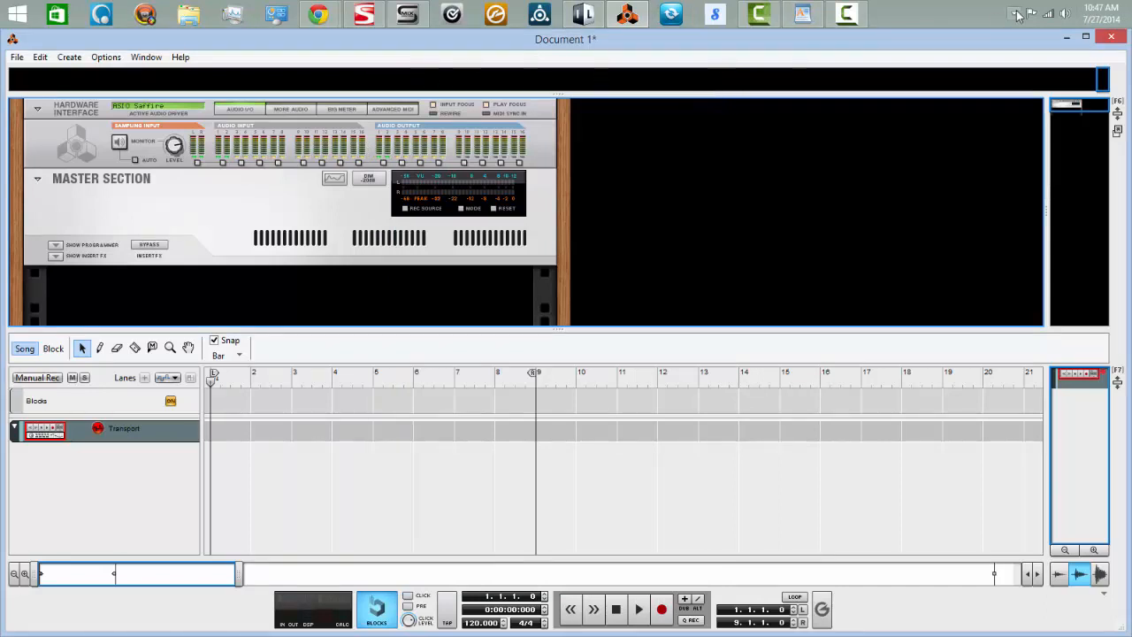
left_click(1111, 36)
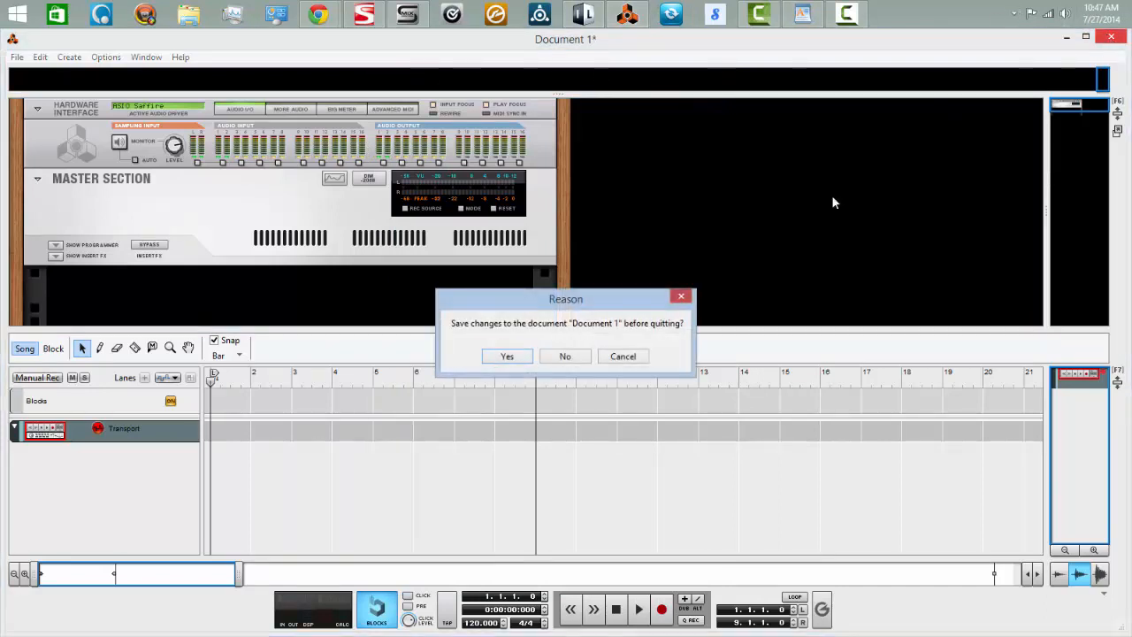
left_click(567, 358)
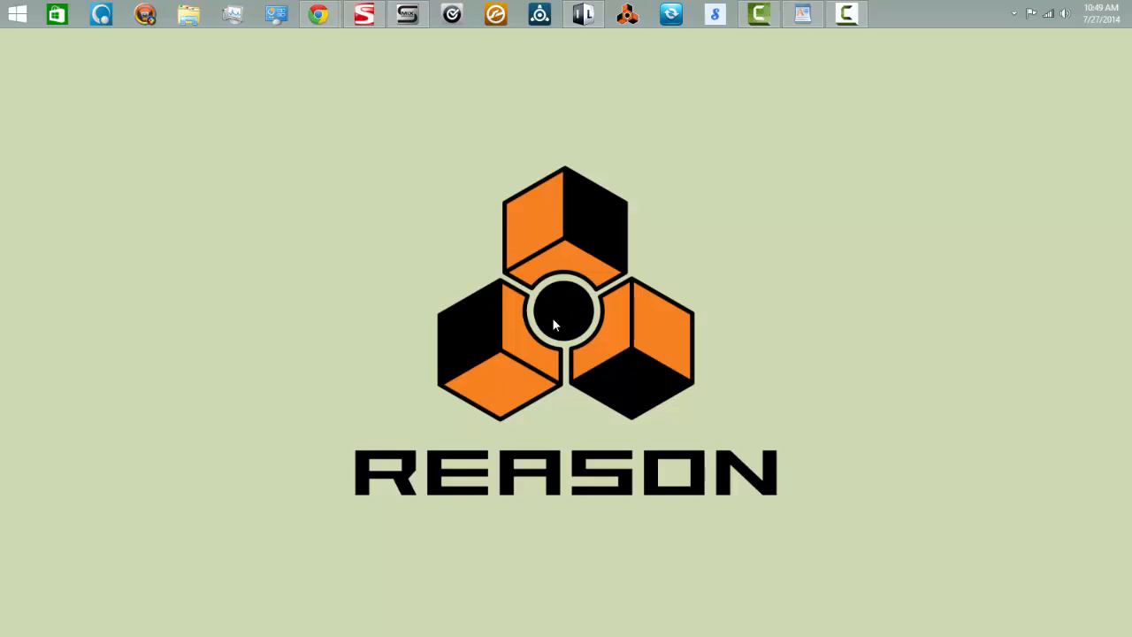
Switch to Image-Line Minihost Modular, dismiss its start screen and open the audio and MIDI preferences
left_click(583, 15)
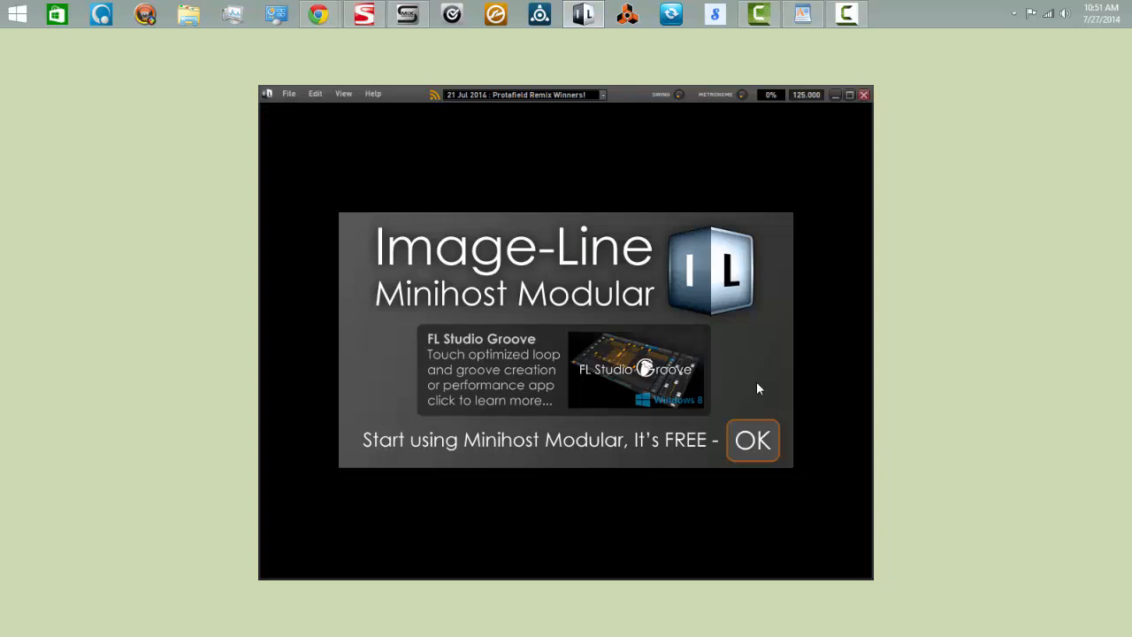
left_click(757, 441)
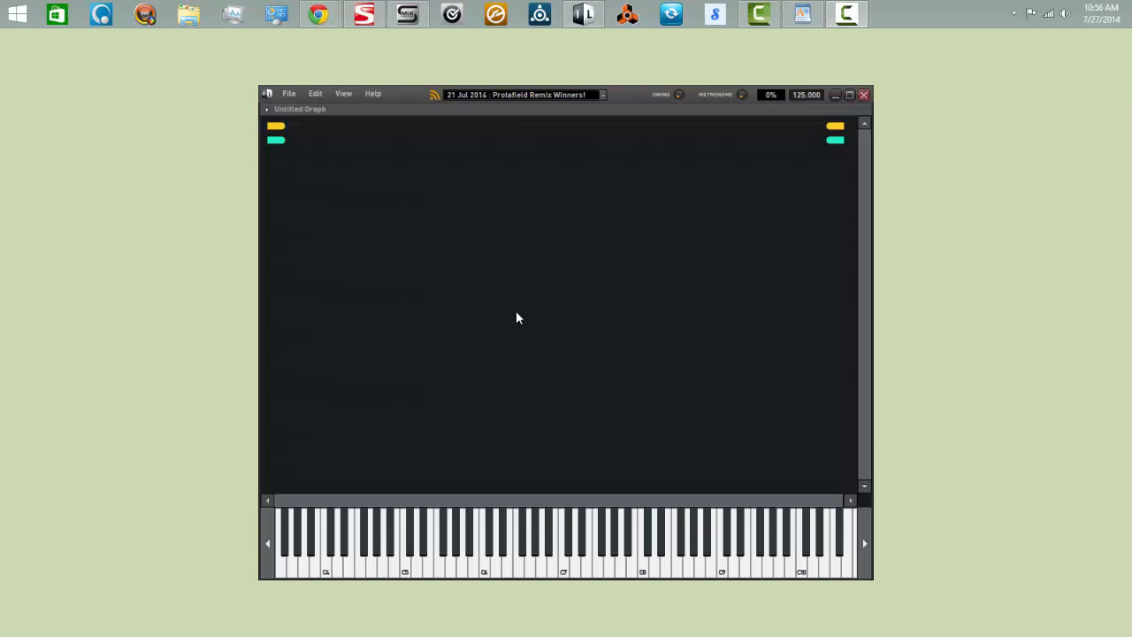
left_click(288, 94)
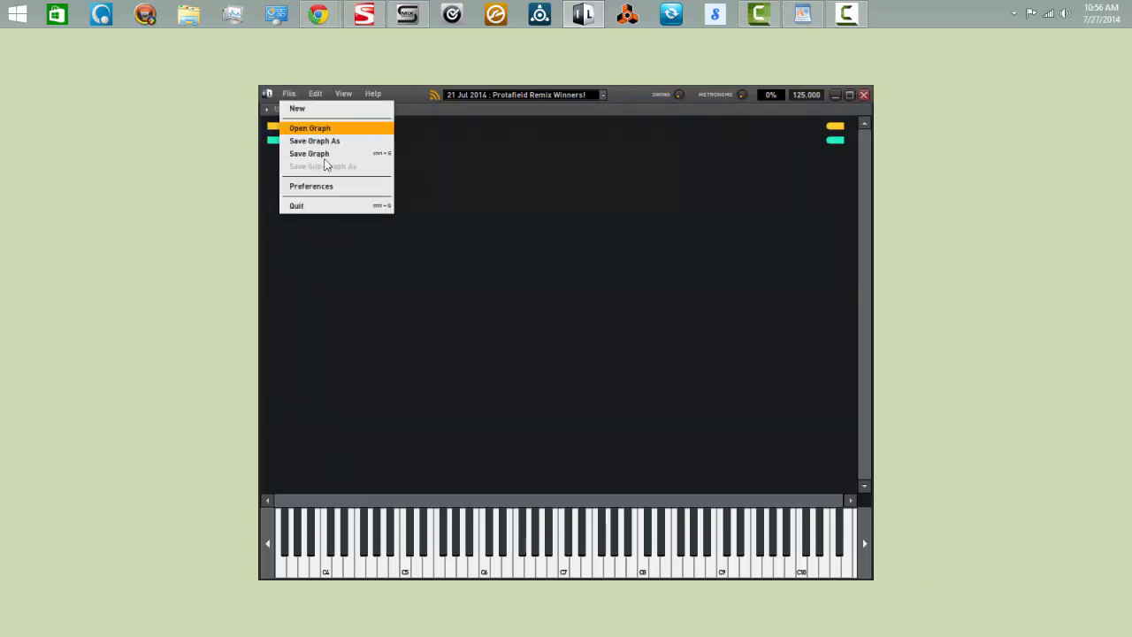
left_click(331, 186)
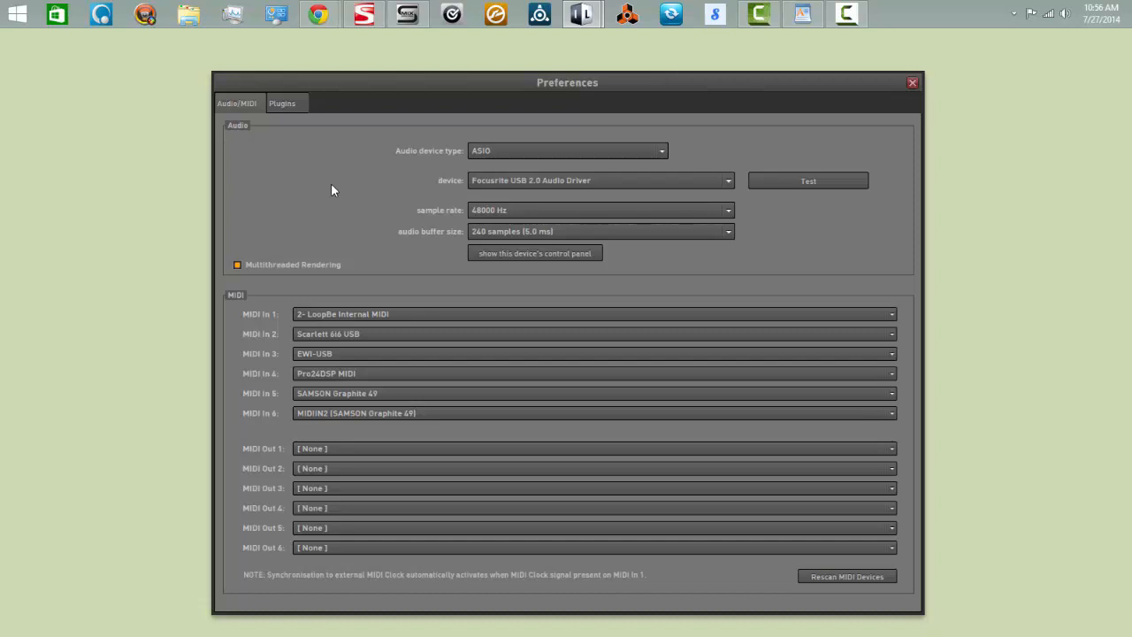
Set the audio device type to ASIO with the Focusrite USB 2.0 Audio Driver, and test the device
left_click(660, 154)
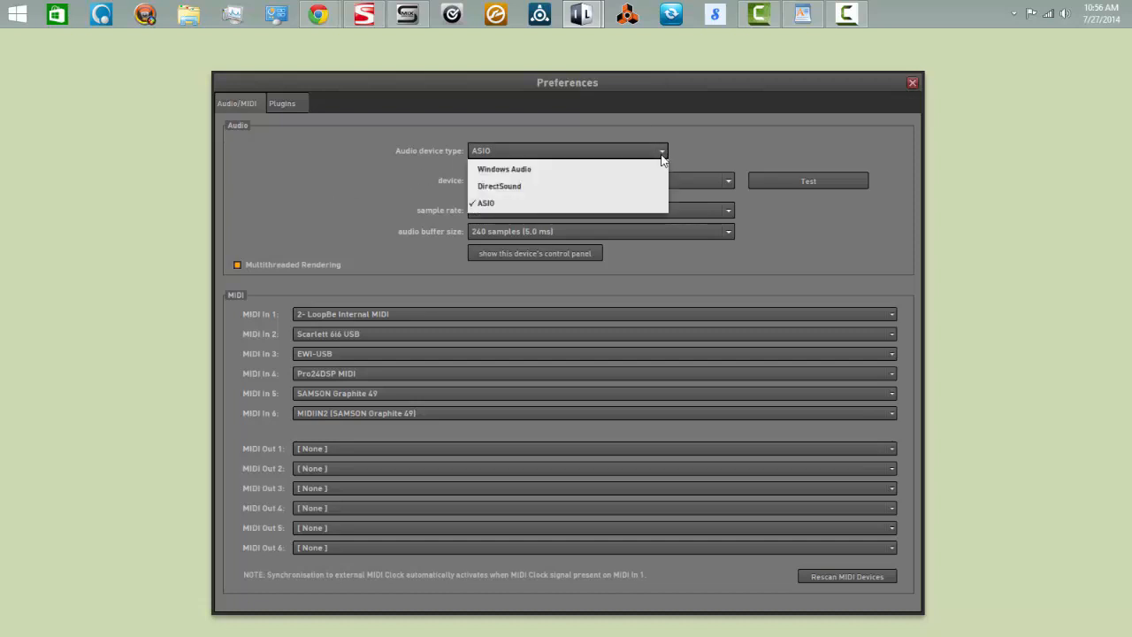
left_click(527, 203)
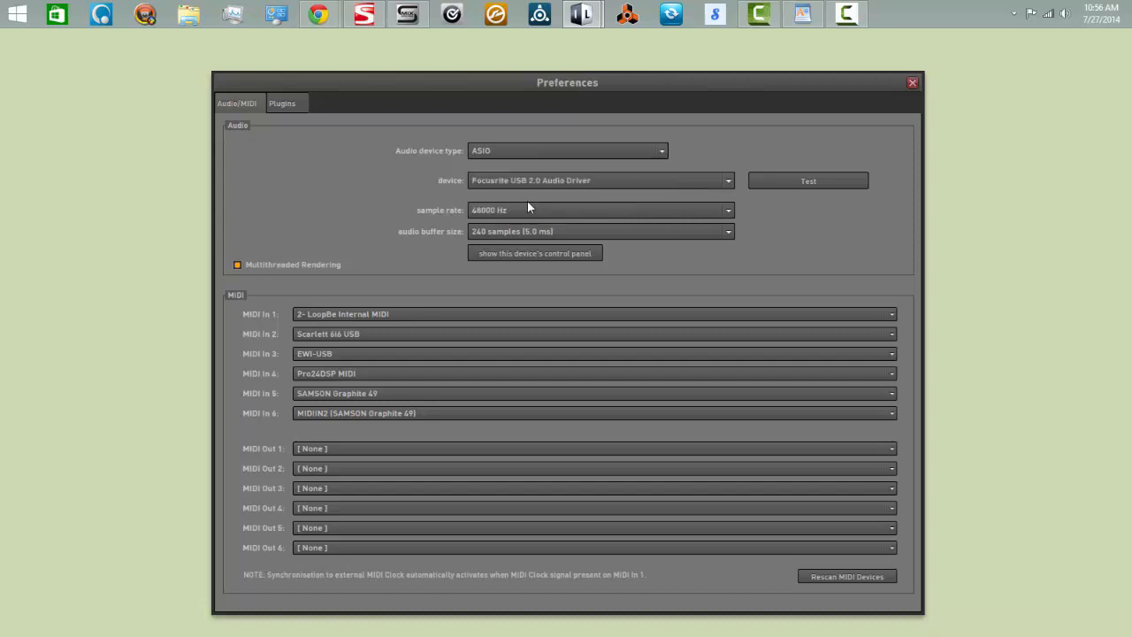
left_click(728, 179)
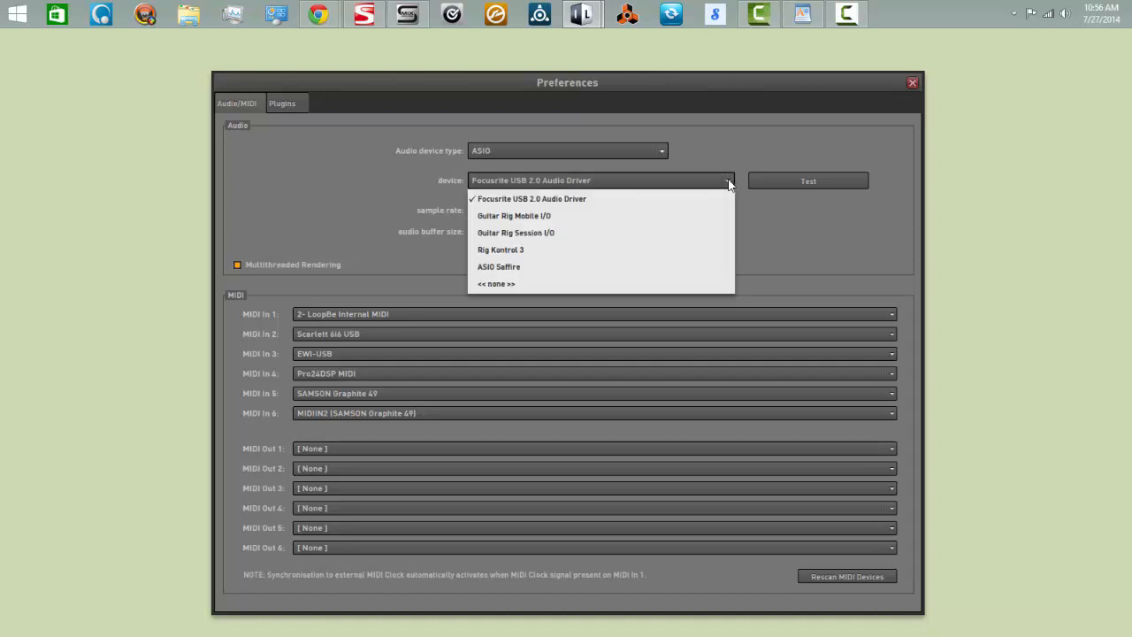
left_click(572, 200)
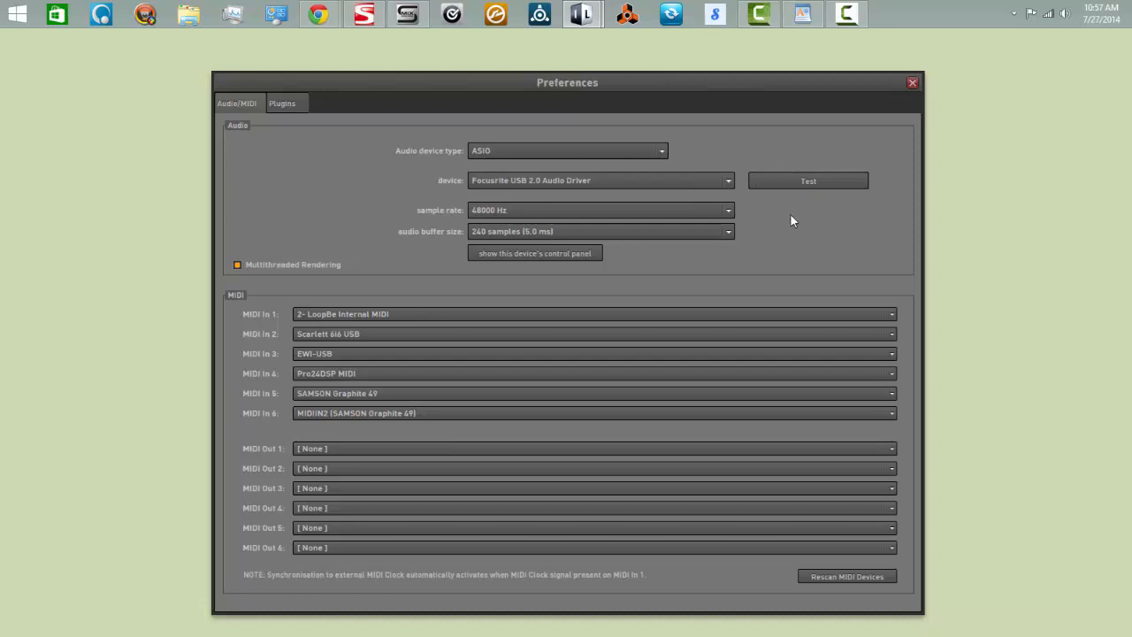
left_click(803, 182)
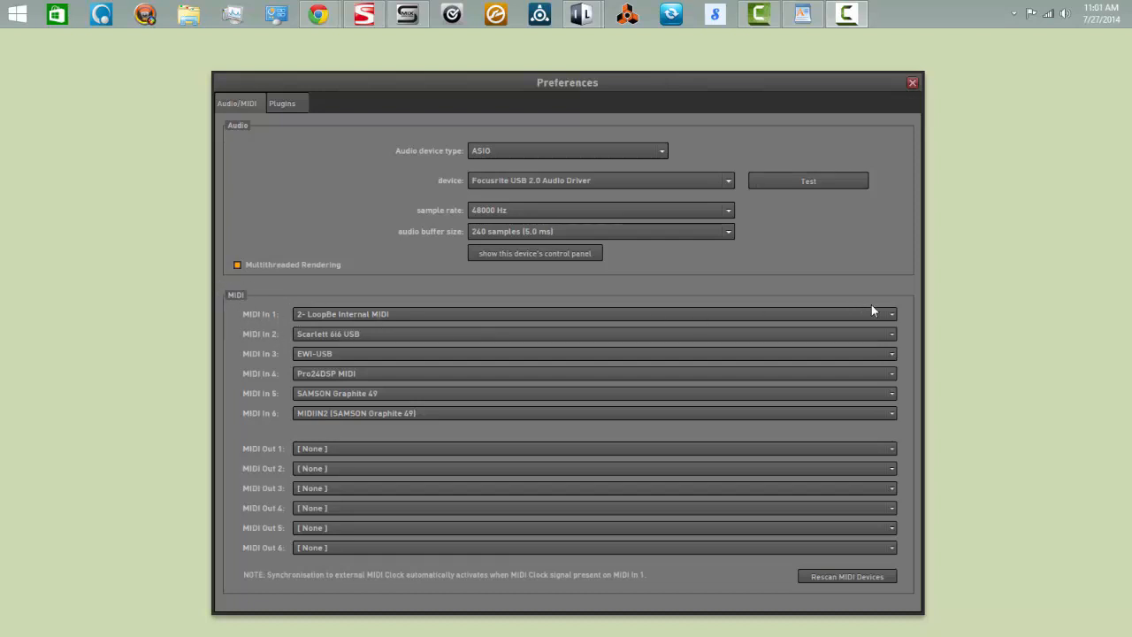
Assign 2- LoopBe Internal MIDI to MIDI In 1
left_click(892, 313)
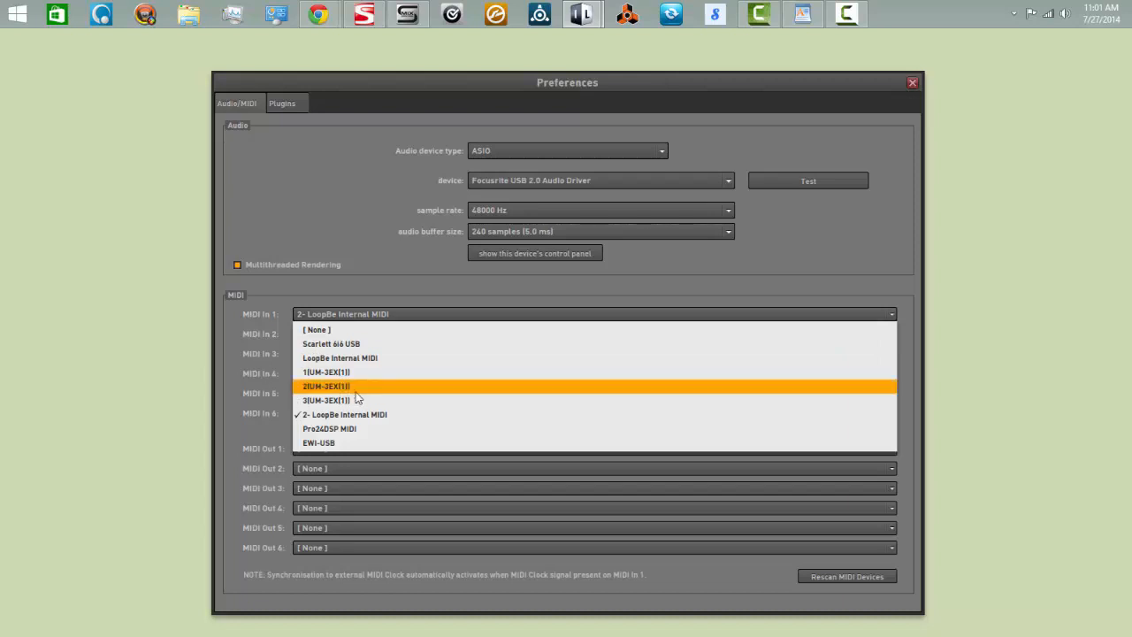
left_click(370, 422)
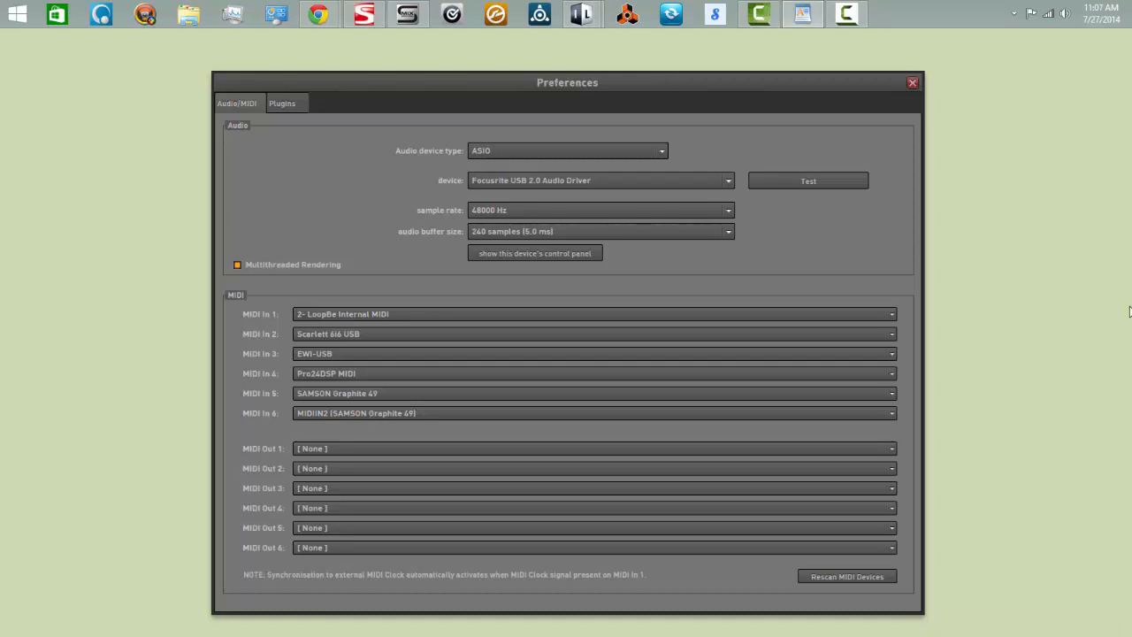
Clear the scanned plugin list and set custom VST folder 1 to Local Disk (C:)
left_click(280, 104)
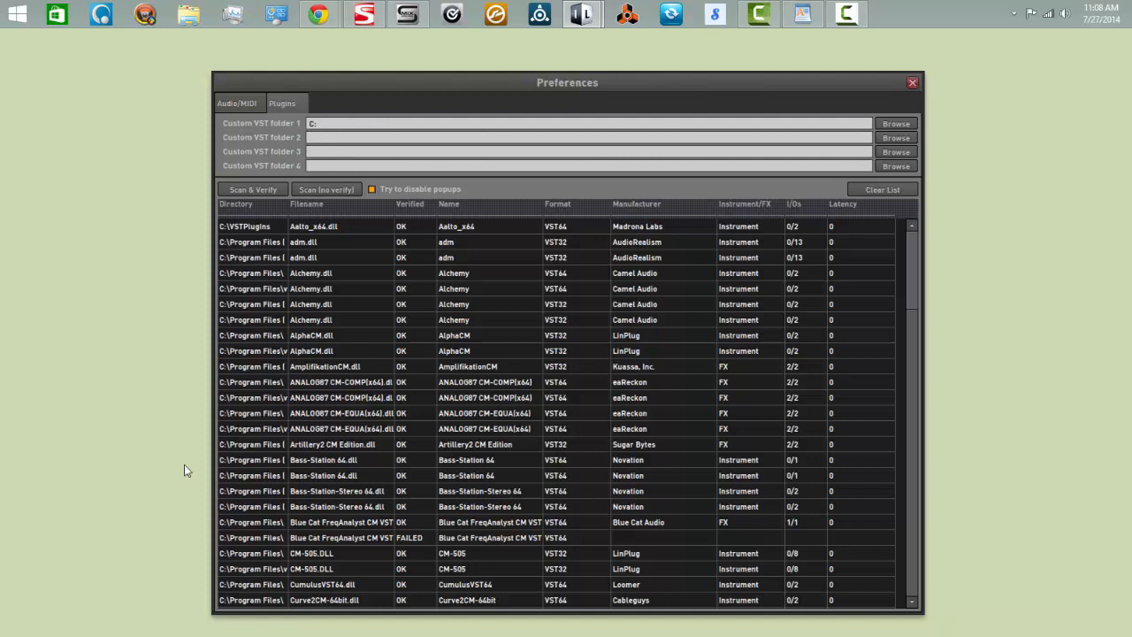
left_click(883, 189)
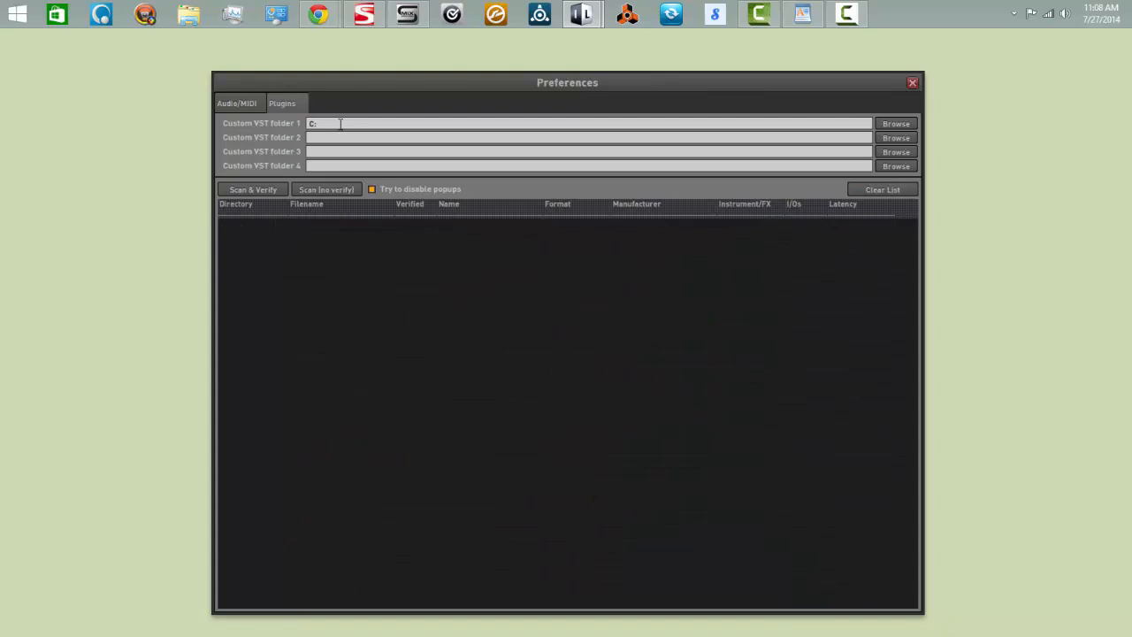
left_click(895, 124)
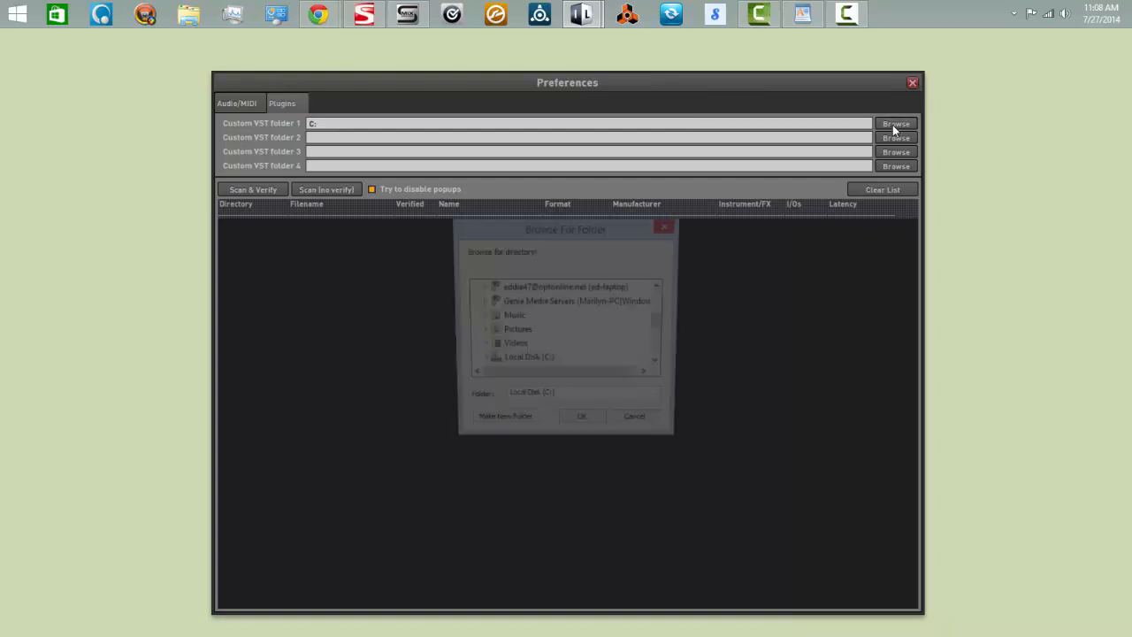
double_click(505, 365)
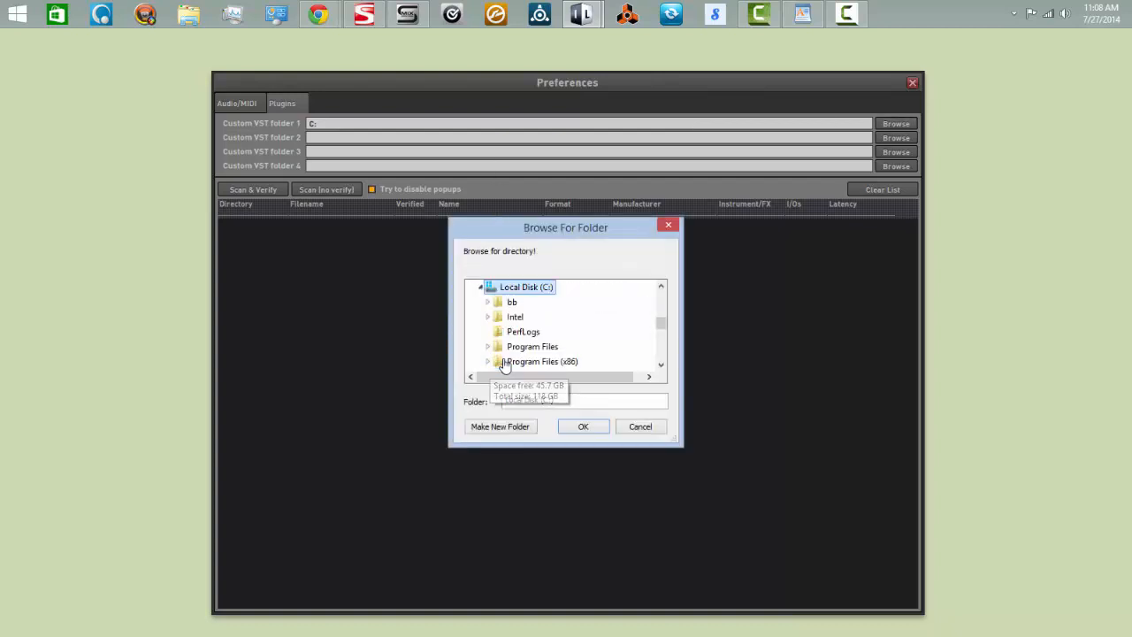
left_click(580, 428)
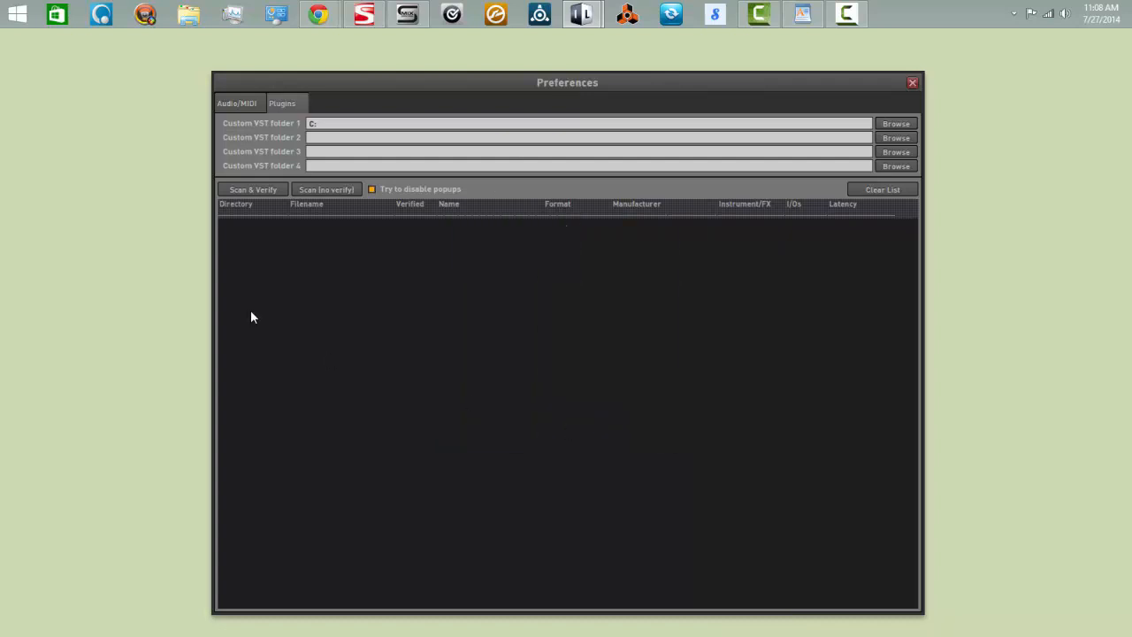
Scan and verify the VST plugins, cancelling the registration requests from Blue Cat FreqAnalyst and Novation V-Station
left_click(251, 191)
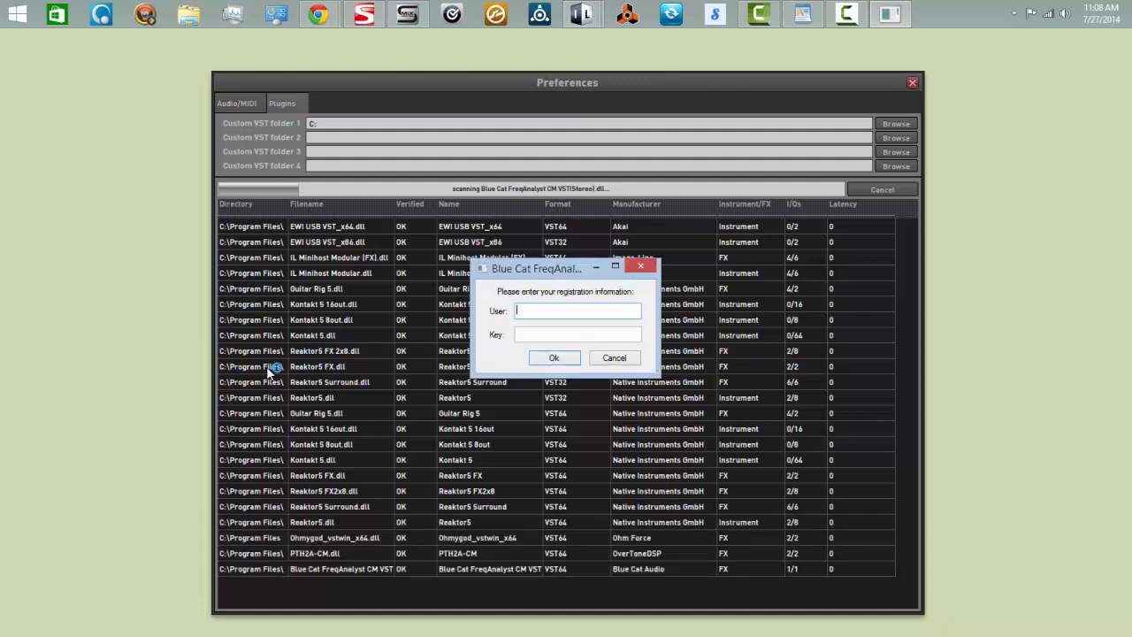
left_click(615, 359)
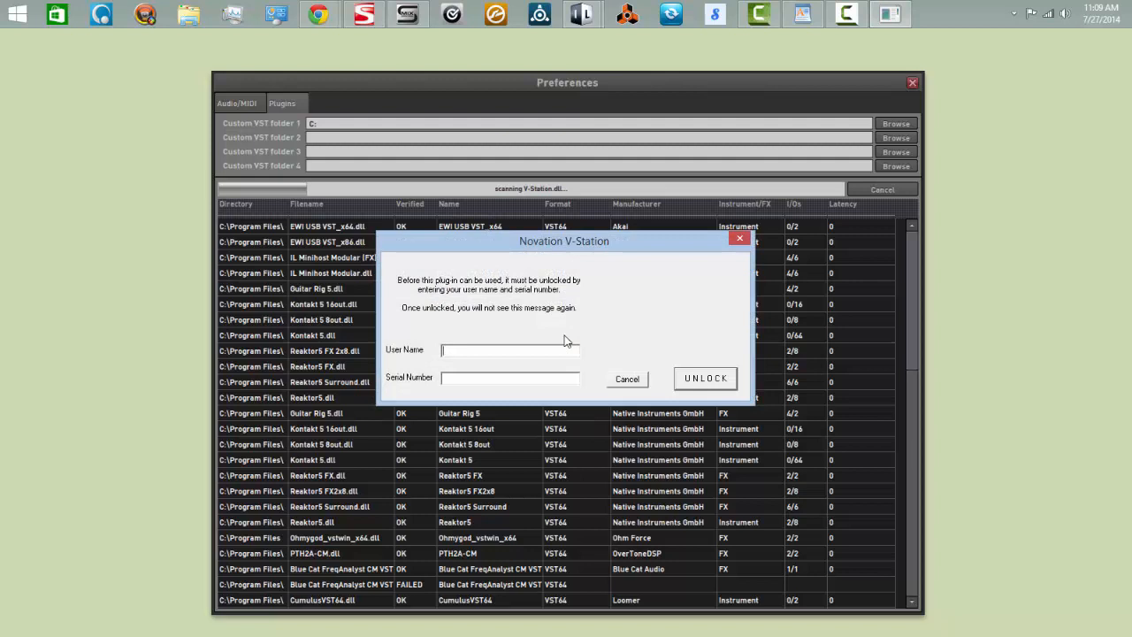
left_click(633, 382)
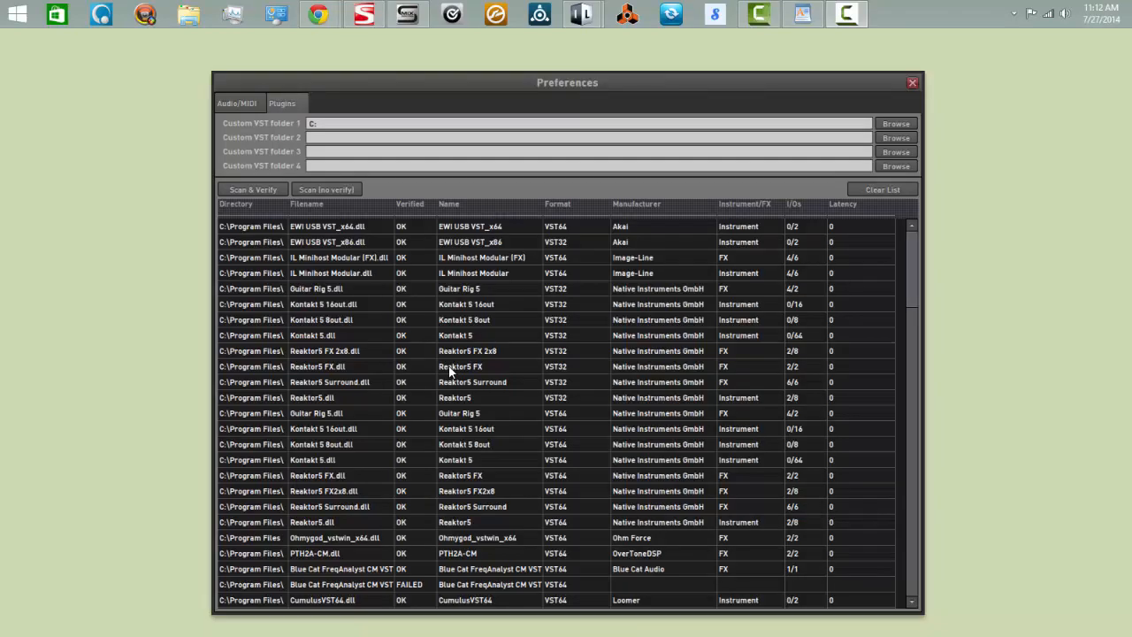
Close the preferences and quit Minihost Modular, confirming the exit
left_click(912, 81)
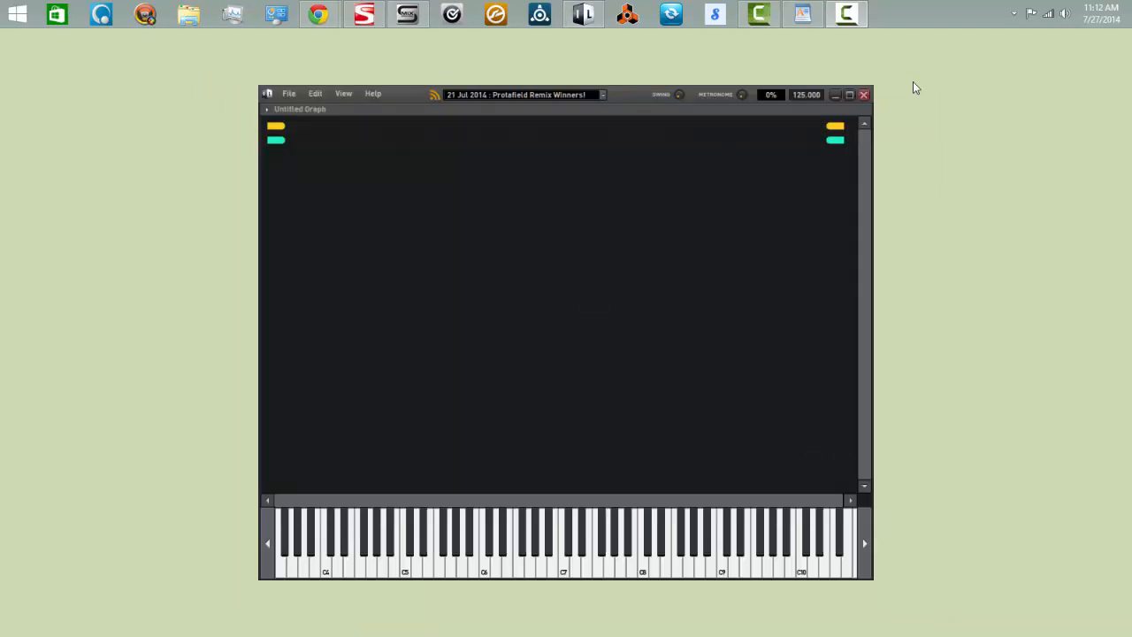
left_click(864, 95)
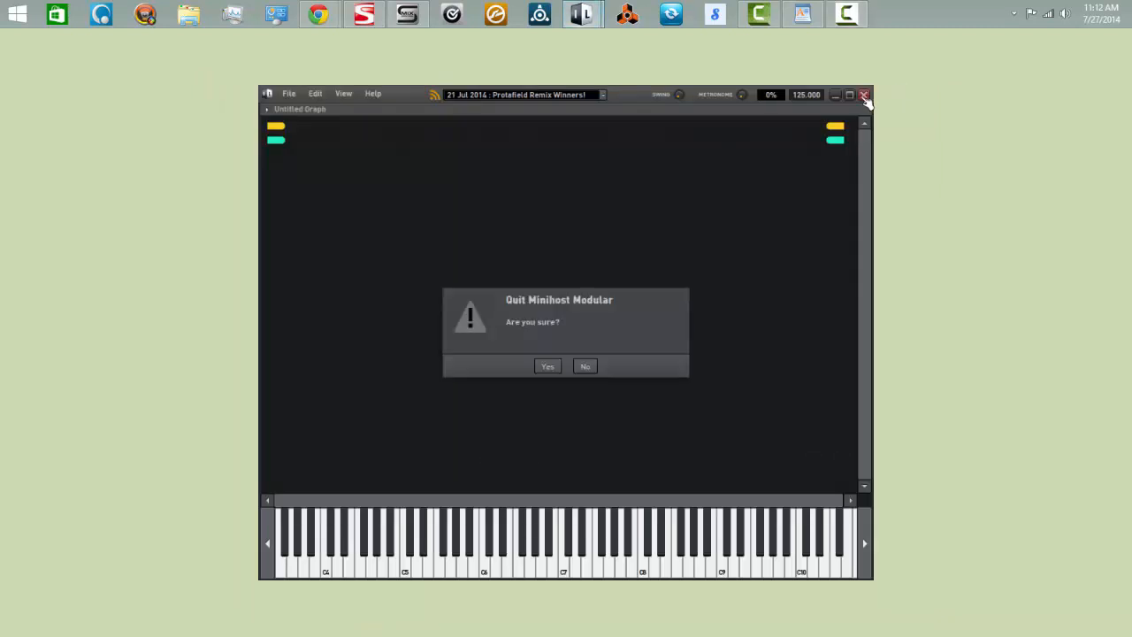
left_click(547, 366)
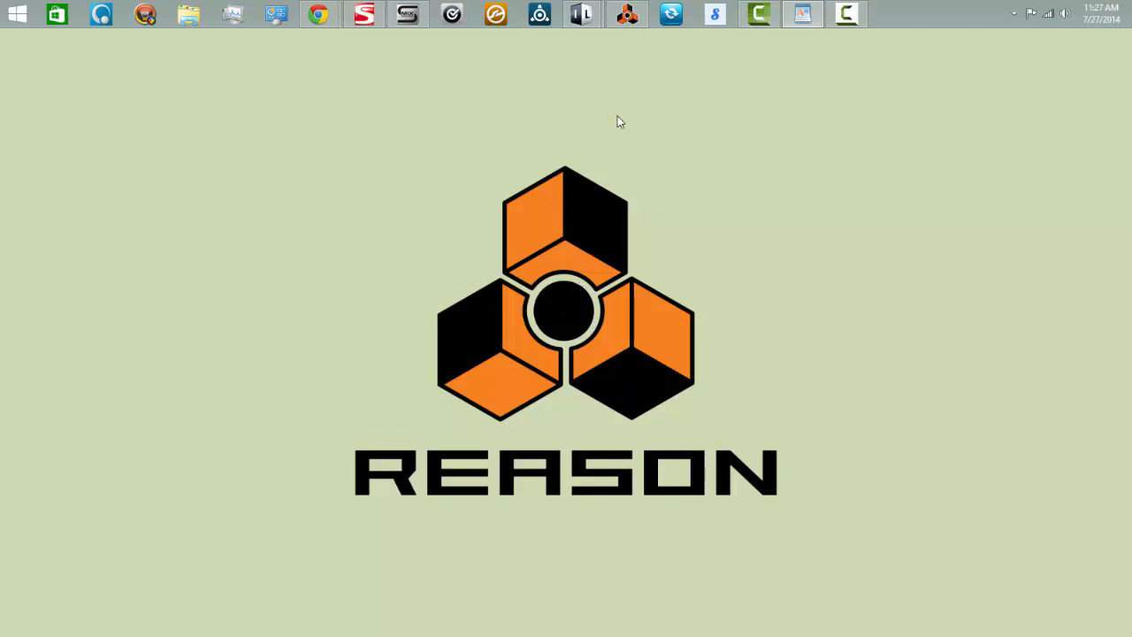
Switch to Reason, add an External MIDI Instrument to the rack and set its MIDI output to MME 2- LoopBe Internal MIDI
left_click(627, 18)
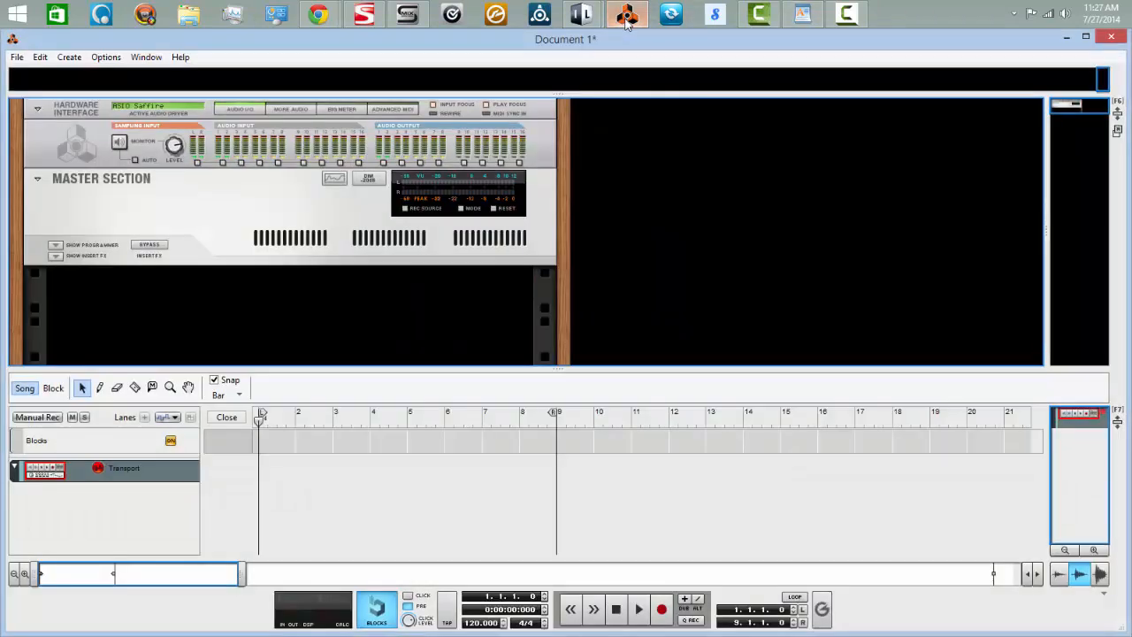
right_click(706, 192)
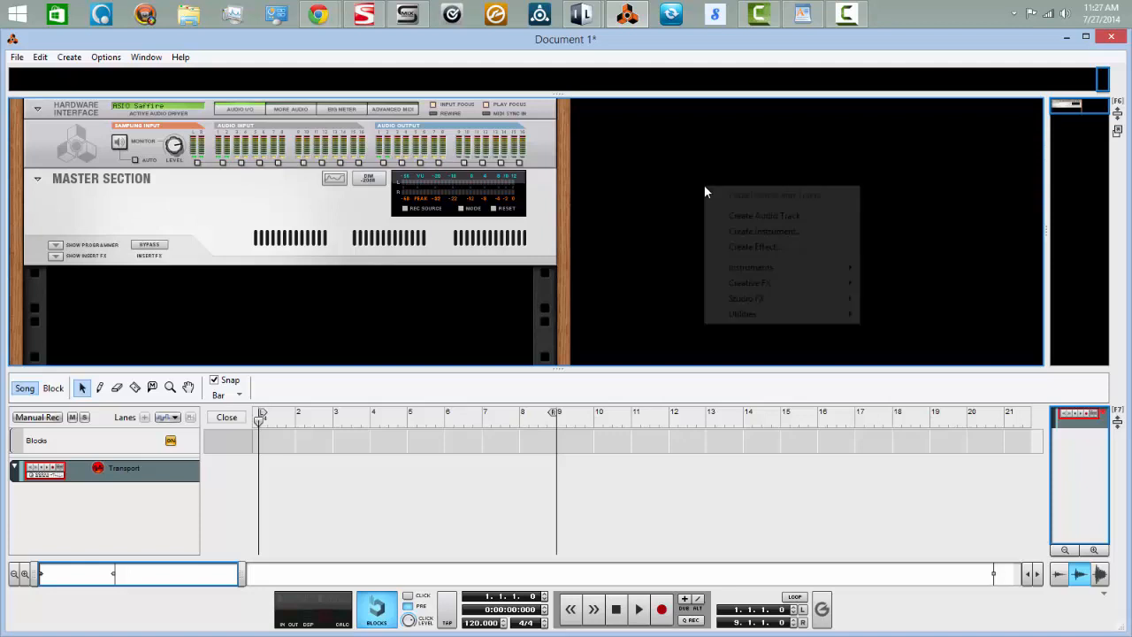
mouse_move(766, 274)
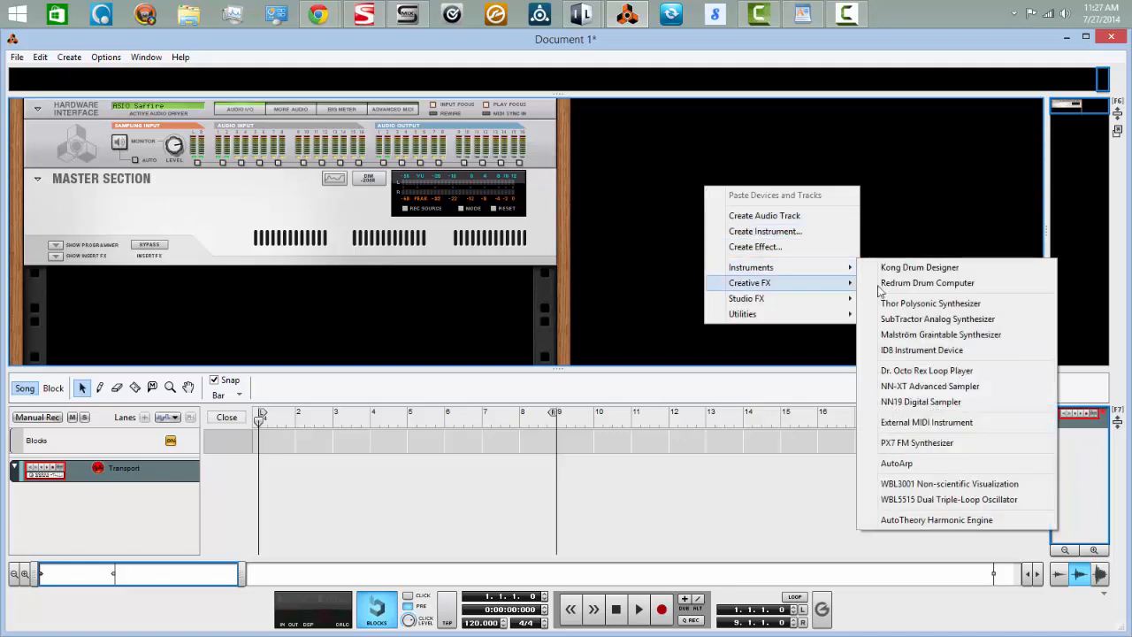
left_click(911, 424)
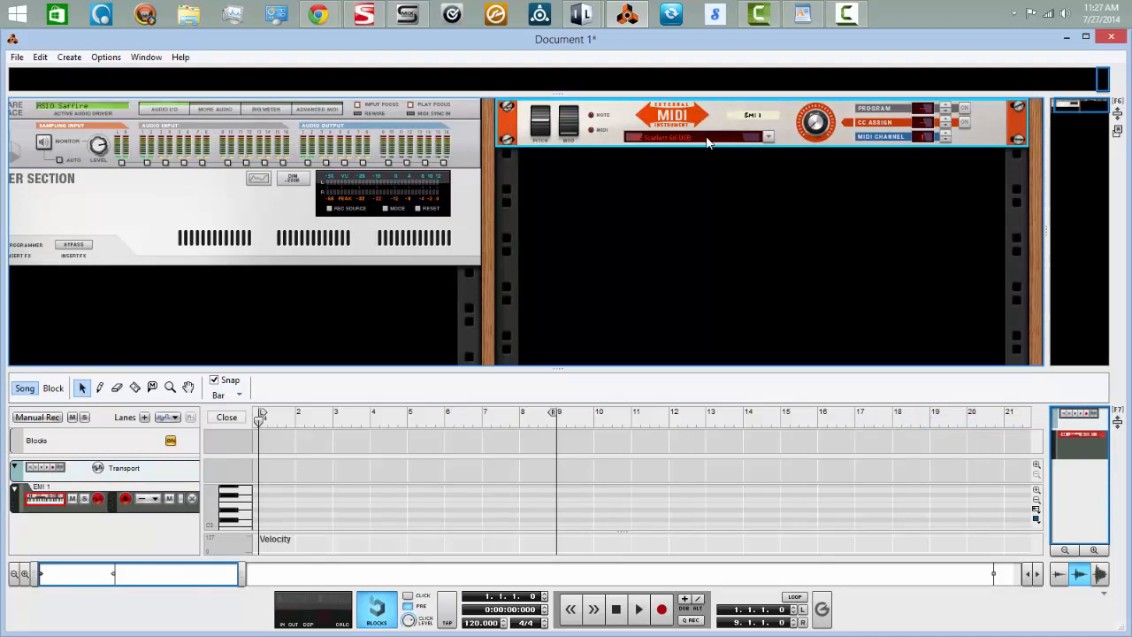
left_click(768, 137)
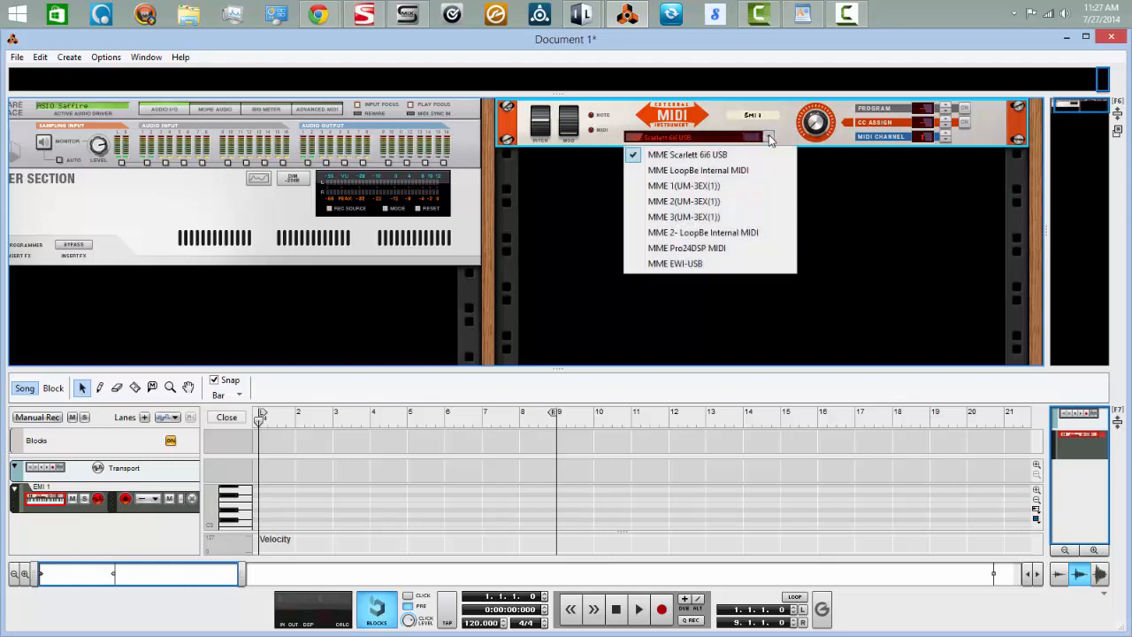
left_click(700, 233)
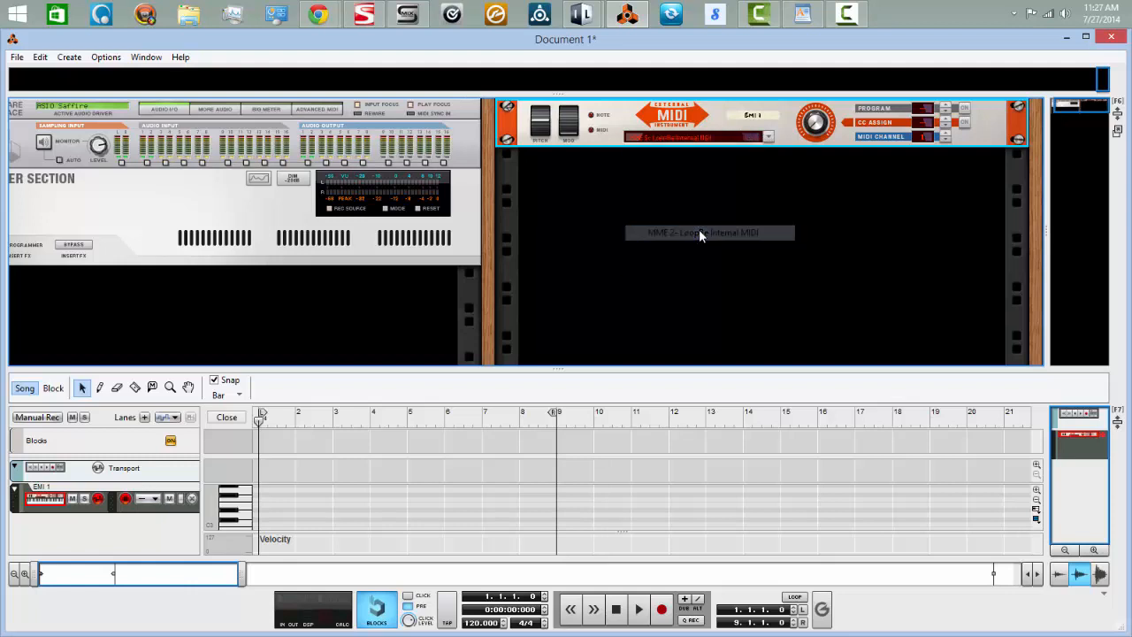
Create an audio track with the Saffire stereo input SPDIF L + SPDIF R, and enable its monitoring with the EMI 1 track selected
right_click(542, 181)
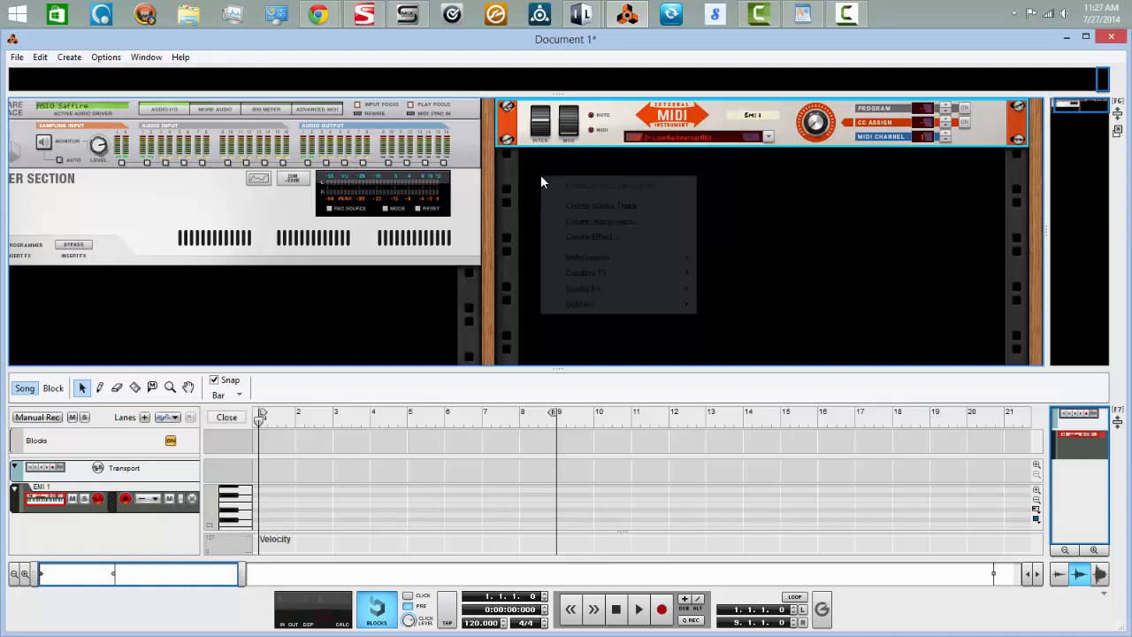
left_click(589, 206)
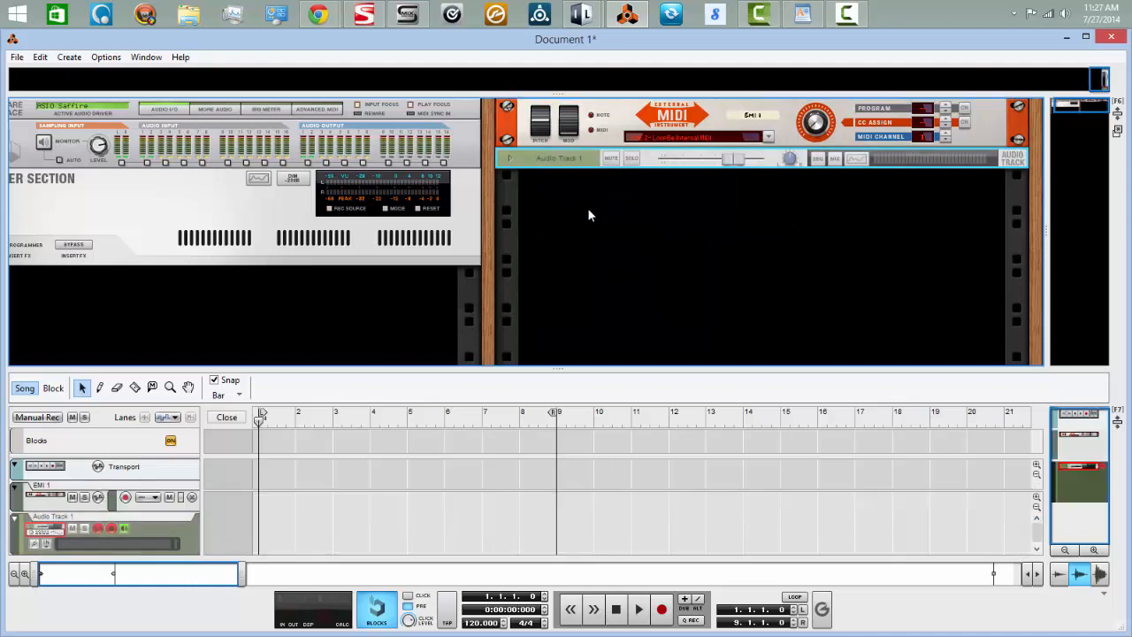
left_click(510, 159)
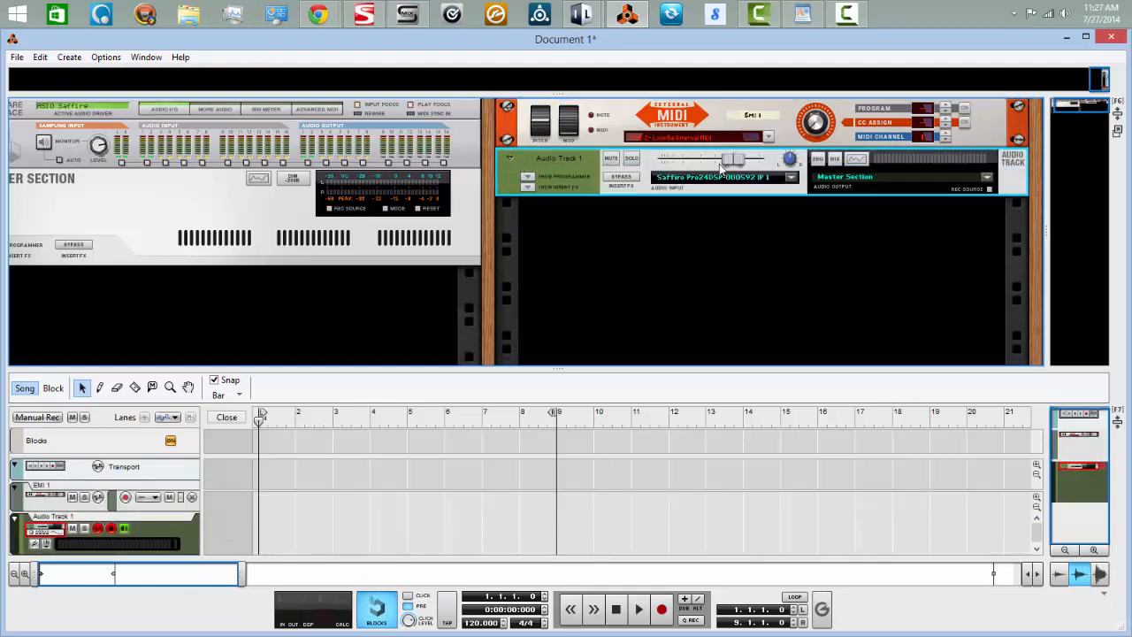
left_click(792, 177)
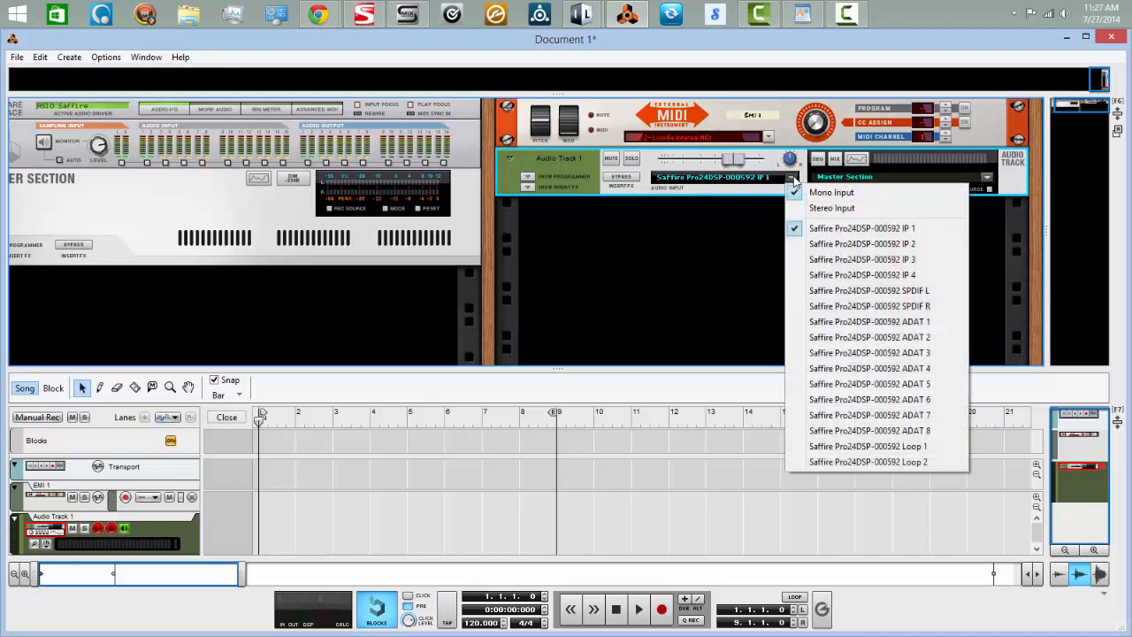
left_click(822, 209)
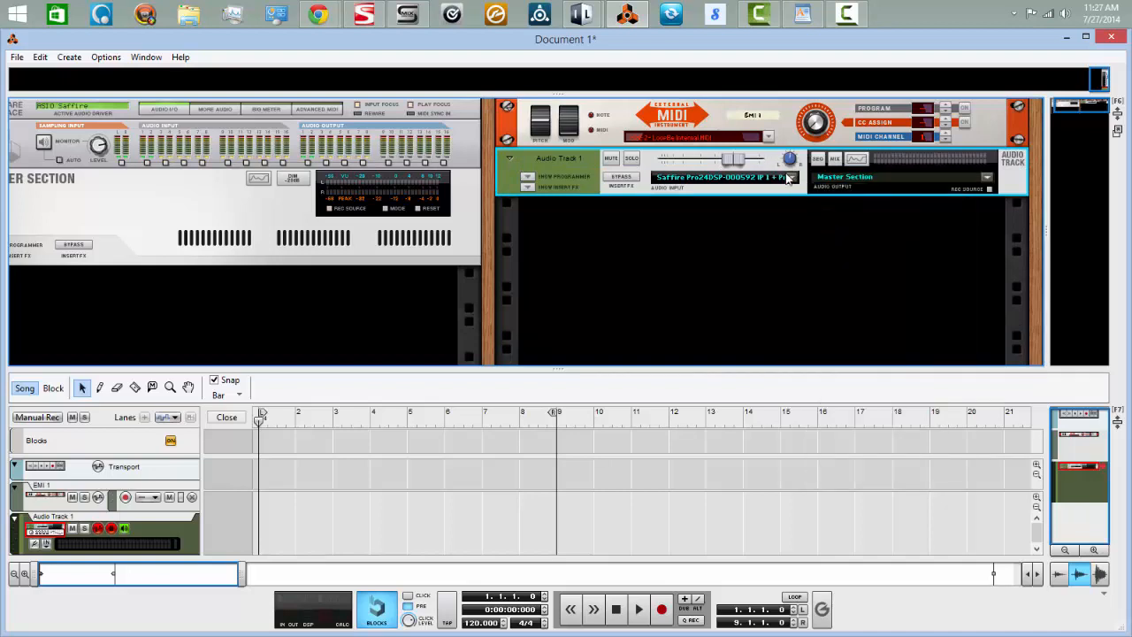
left_click(792, 177)
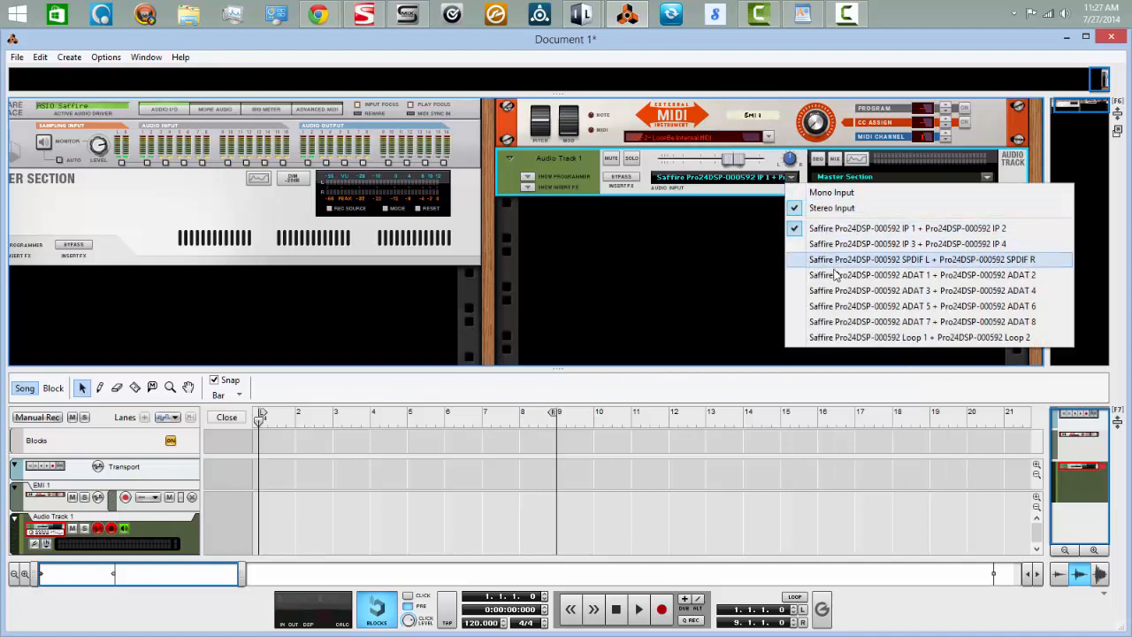
left_click(832, 260)
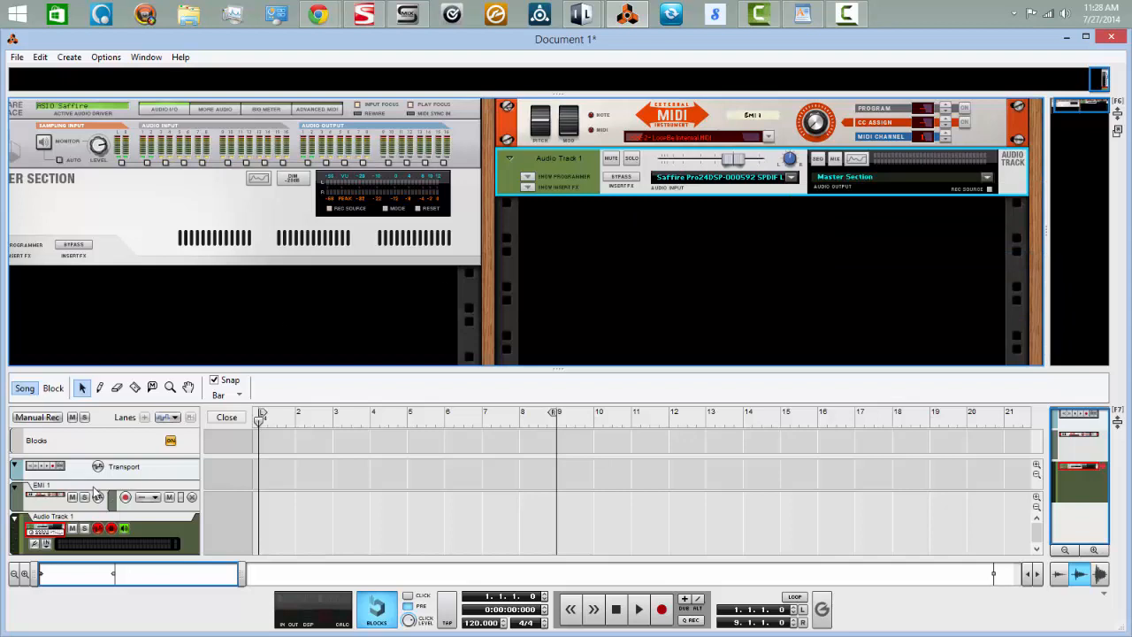
left_click(41, 498)
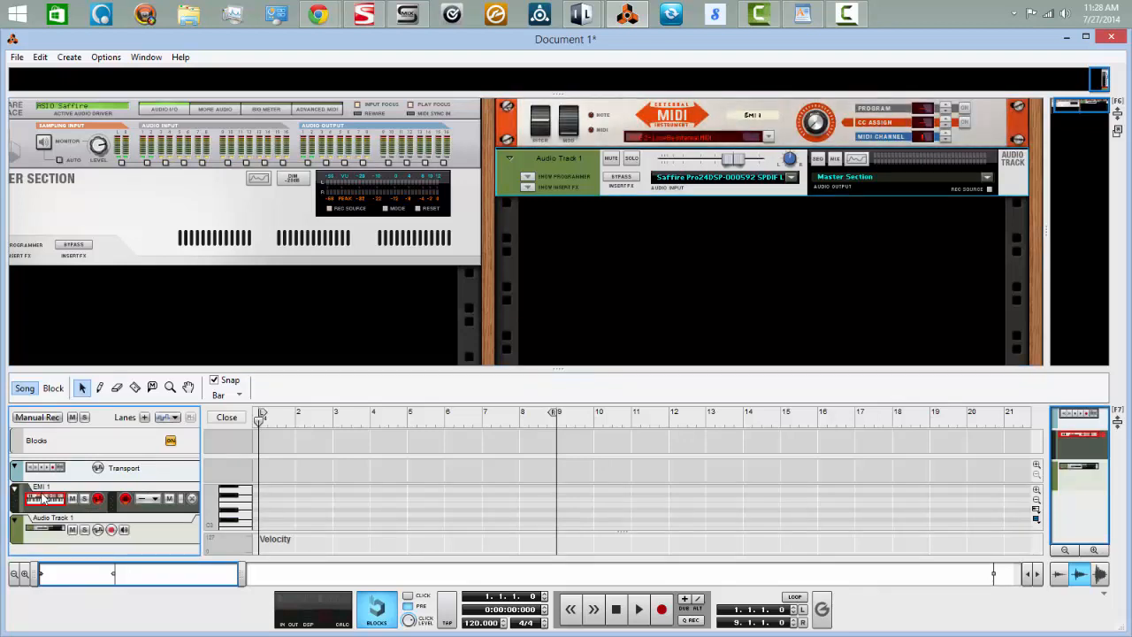
left_click(124, 530)
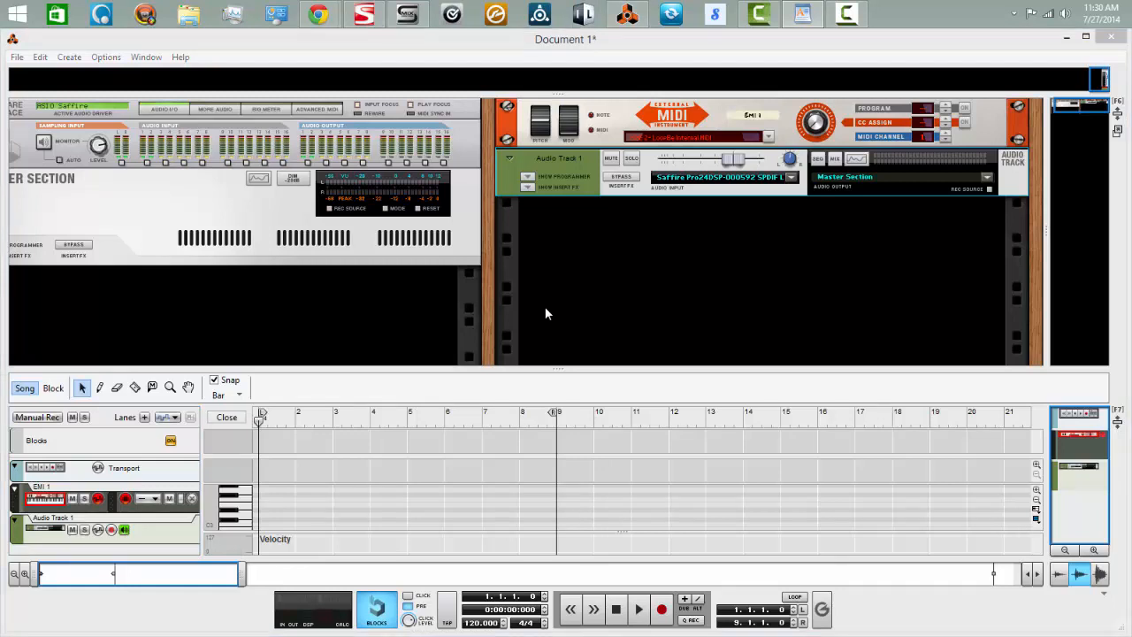
Switch to Minihost Modular and add the Kontakt 5 8out (x64) plugin to the empty graph
left_click(583, 13)
left_click(749, 452)
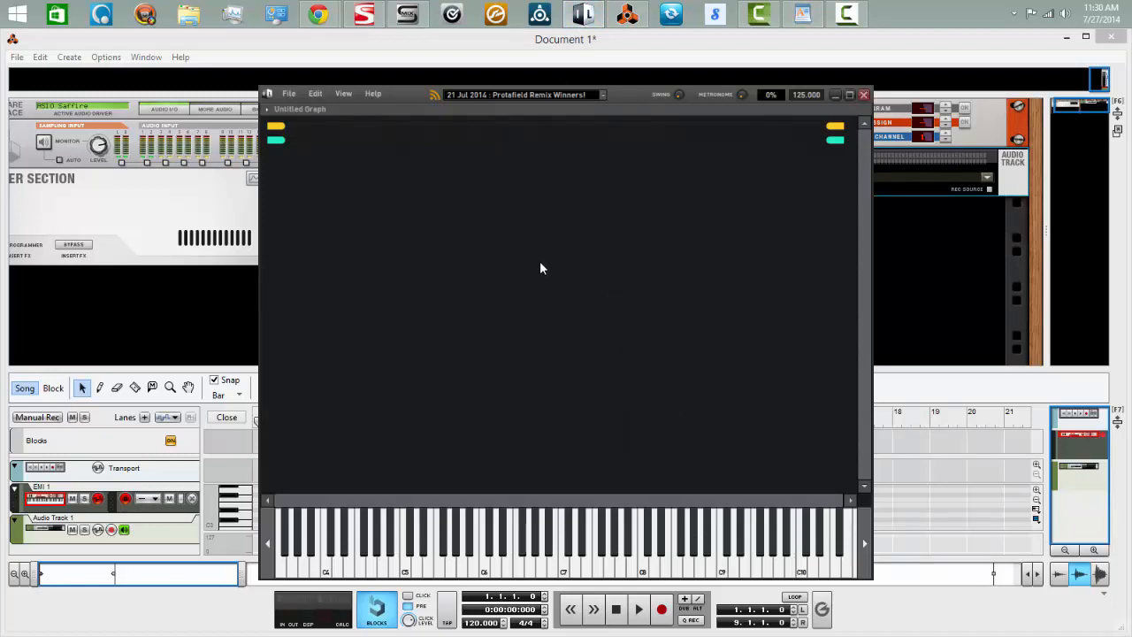
right_click(567, 271)
mouse_move(592, 278)
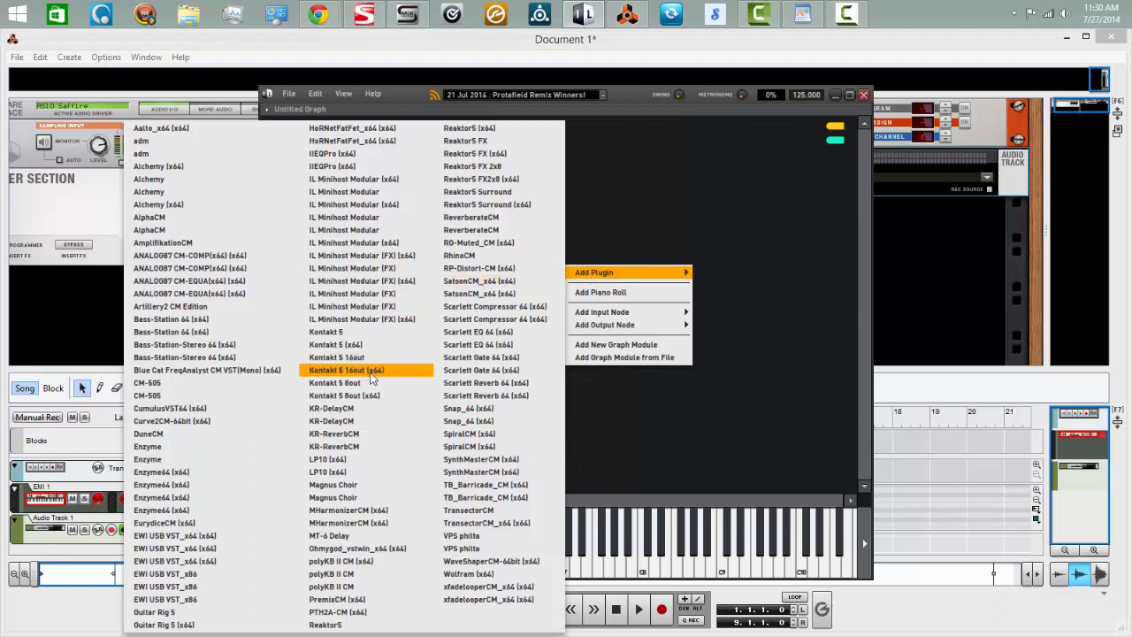
left_click(348, 396)
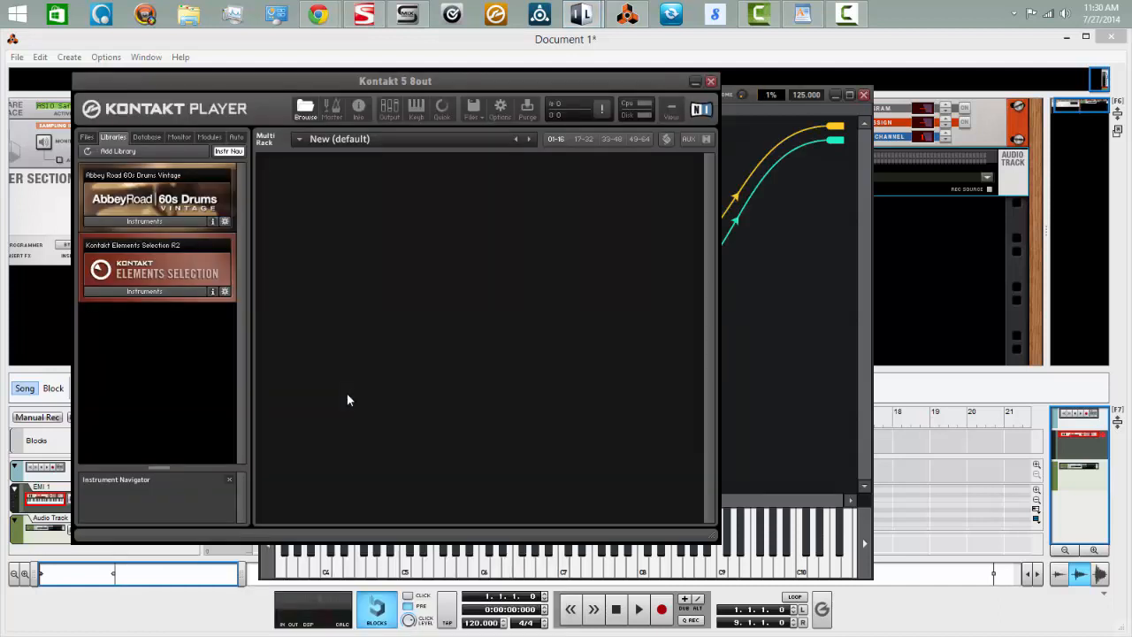
Load String Ensemble.nki from Kontakt Elements Selection R2, set its MIDI channel to omni and minimize the plugin window
left_click(142, 292)
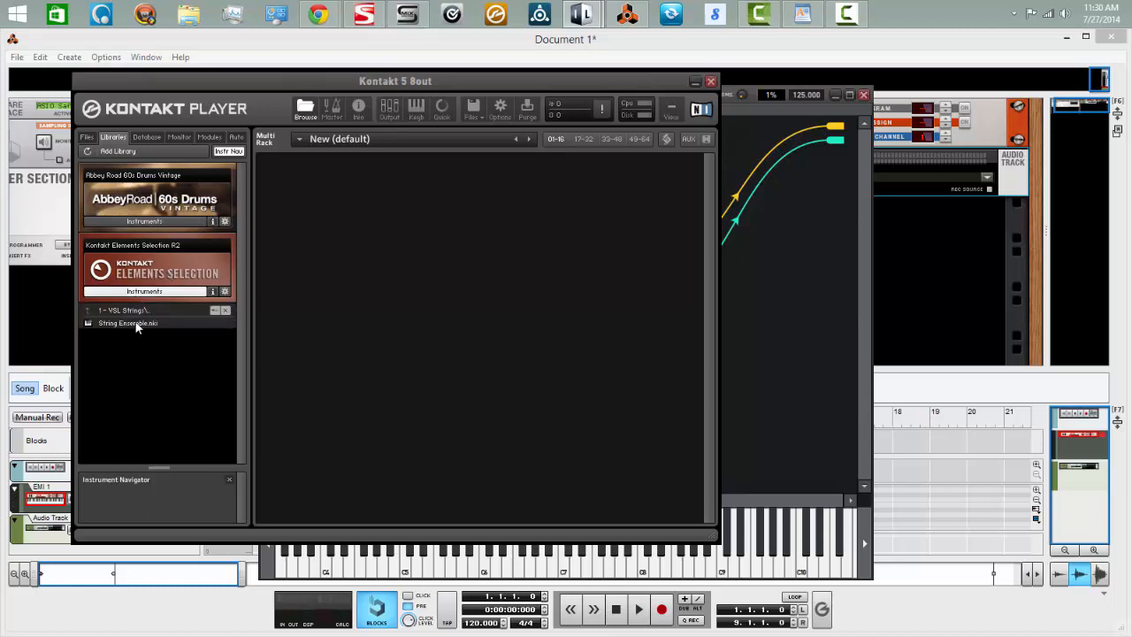
double_click(133, 323)
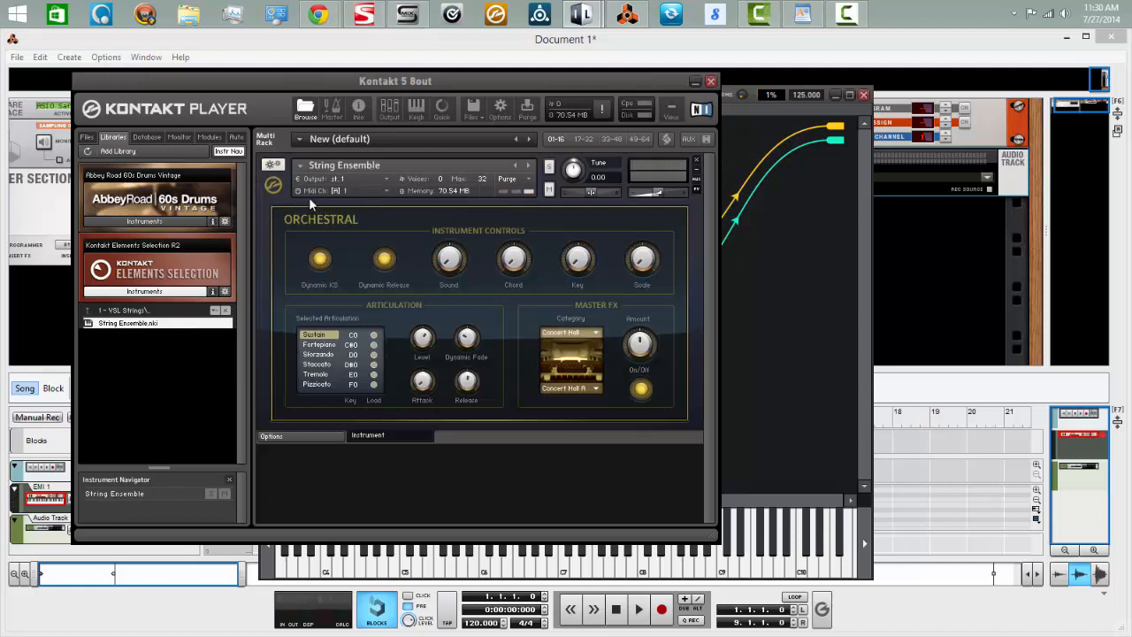
left_click(385, 189)
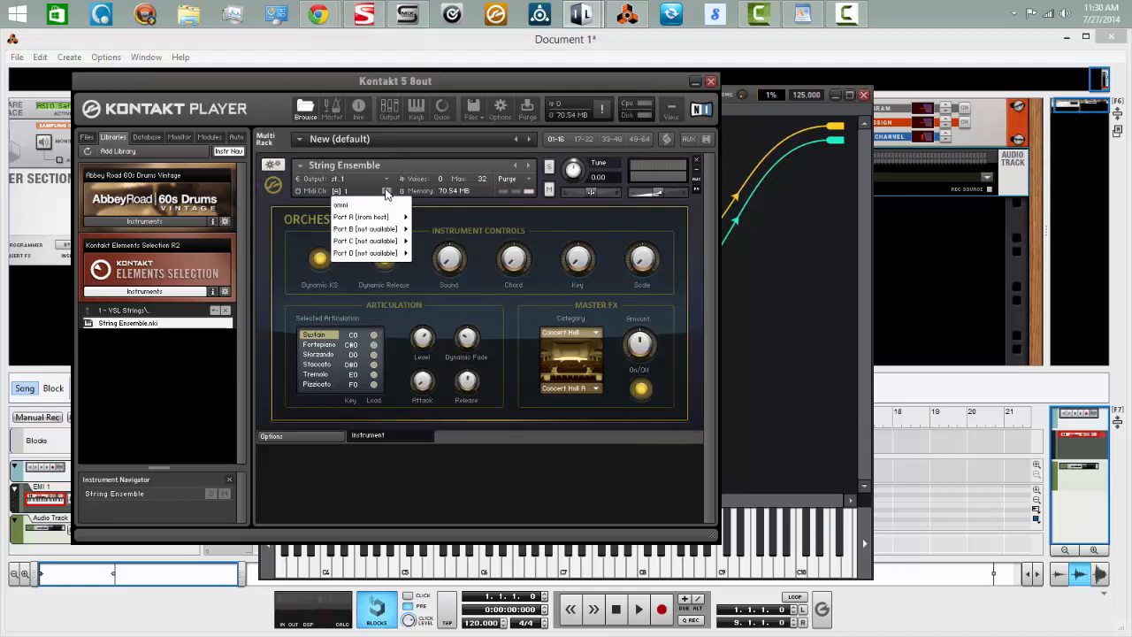
mouse_move(368, 219)
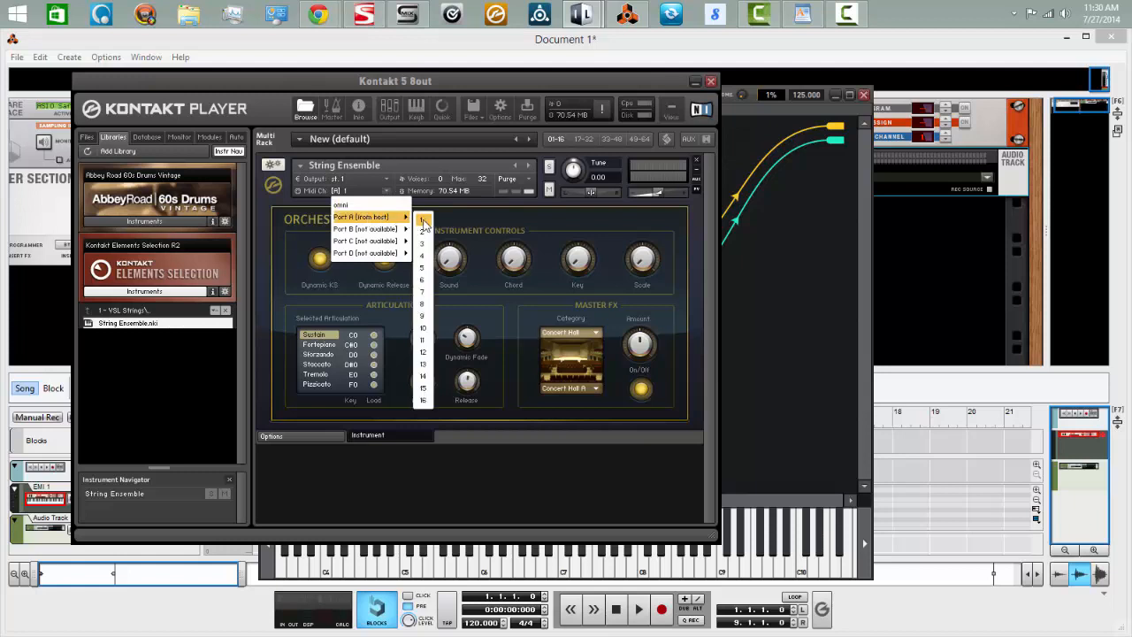
left_click(359, 205)
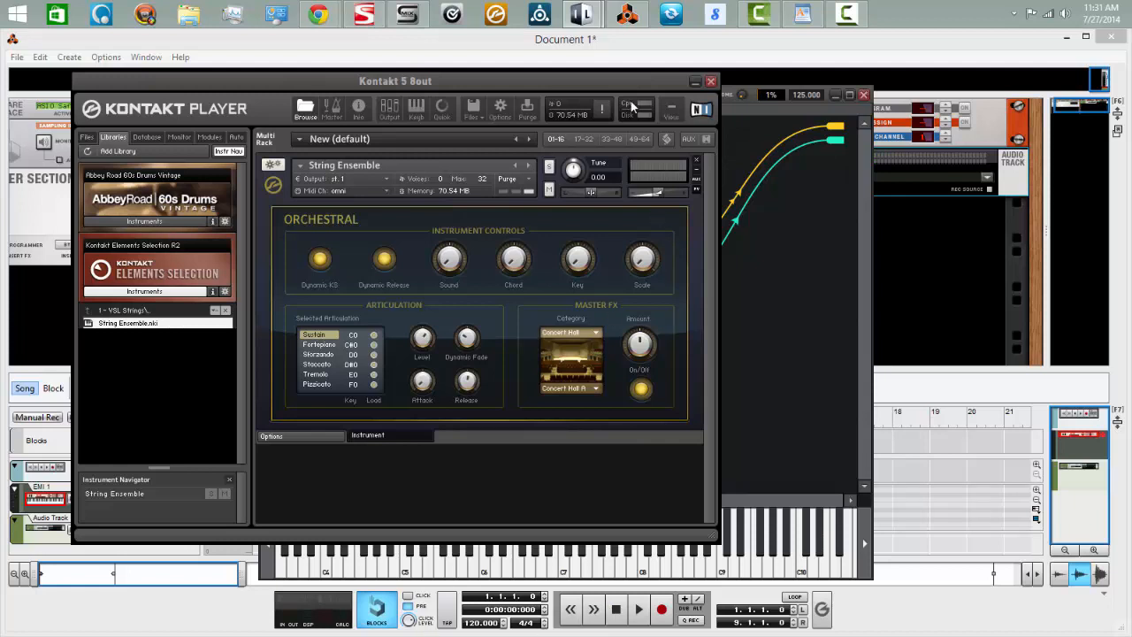
left_click(695, 83)
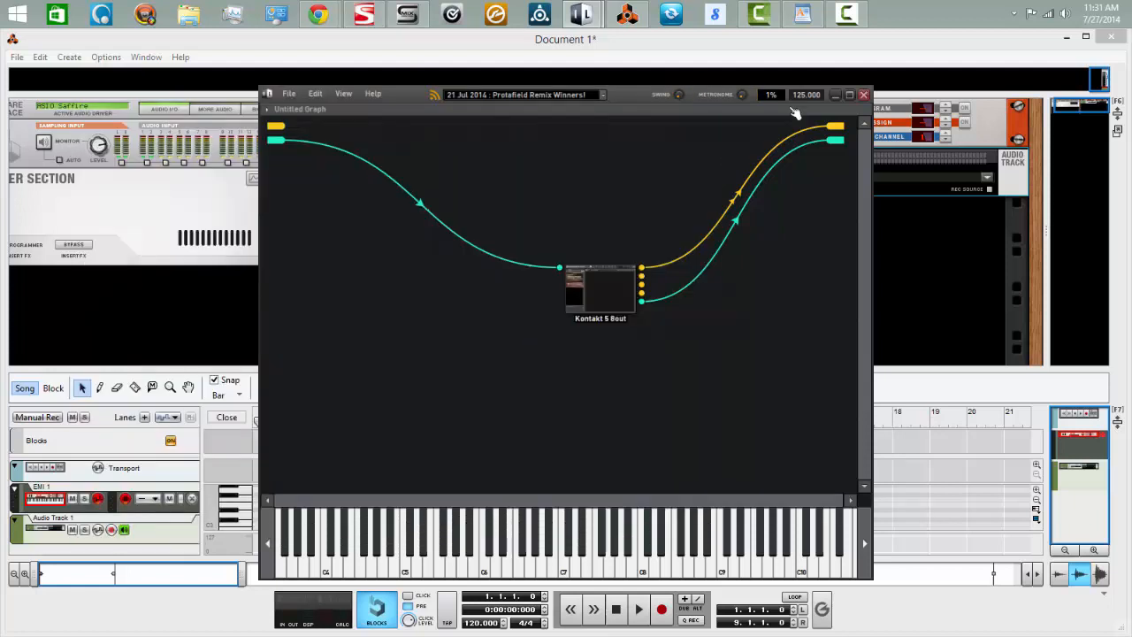
Return to Reason, record a MIDI performance on the EMI 1 track and shorten the recorded clip to 4 bars
left_click(837, 98)
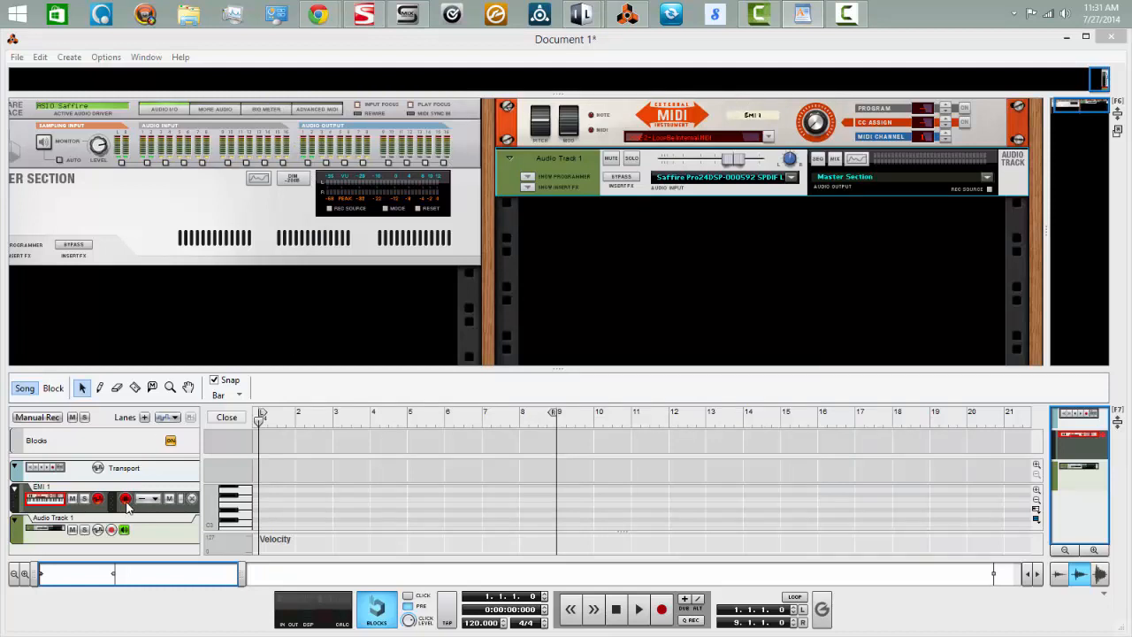
left_click(663, 612)
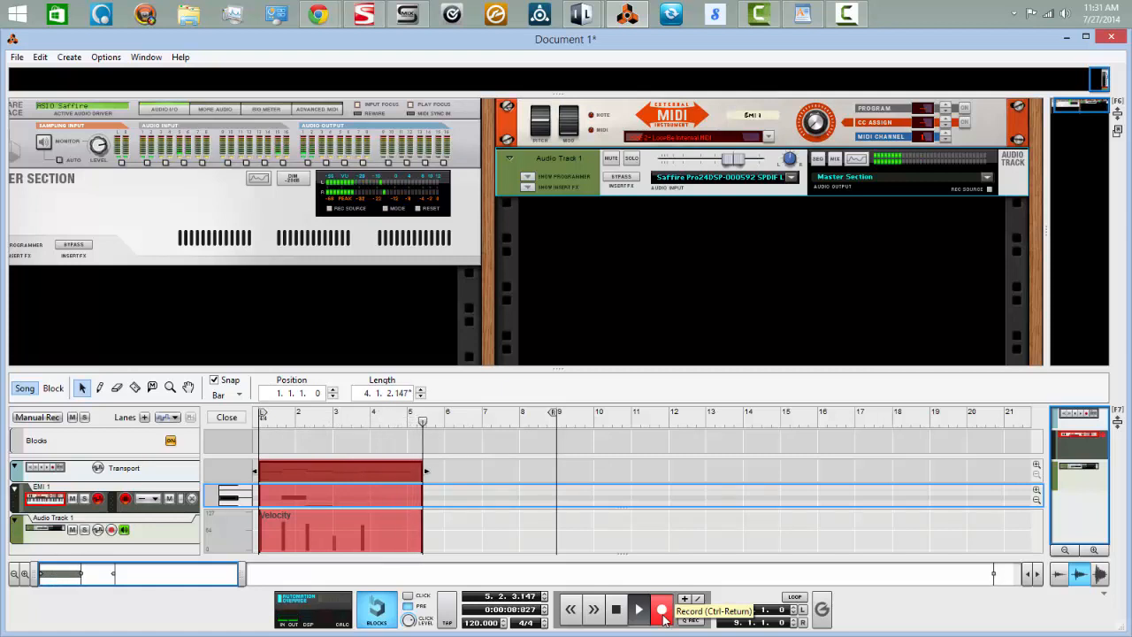
left_click(610, 612)
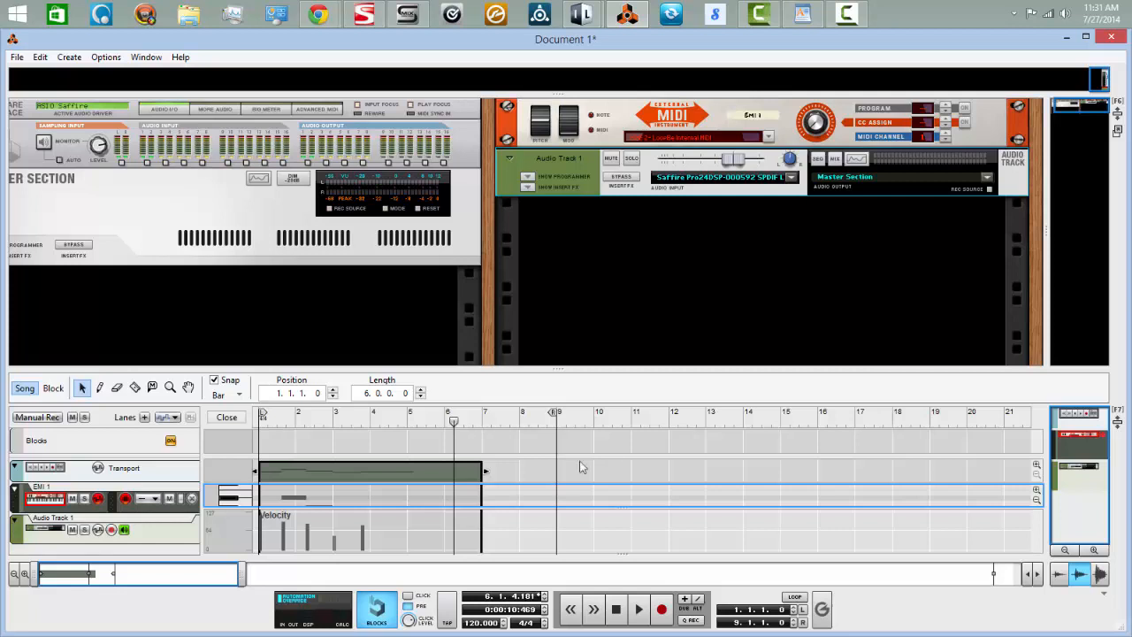
left_click(232, 420)
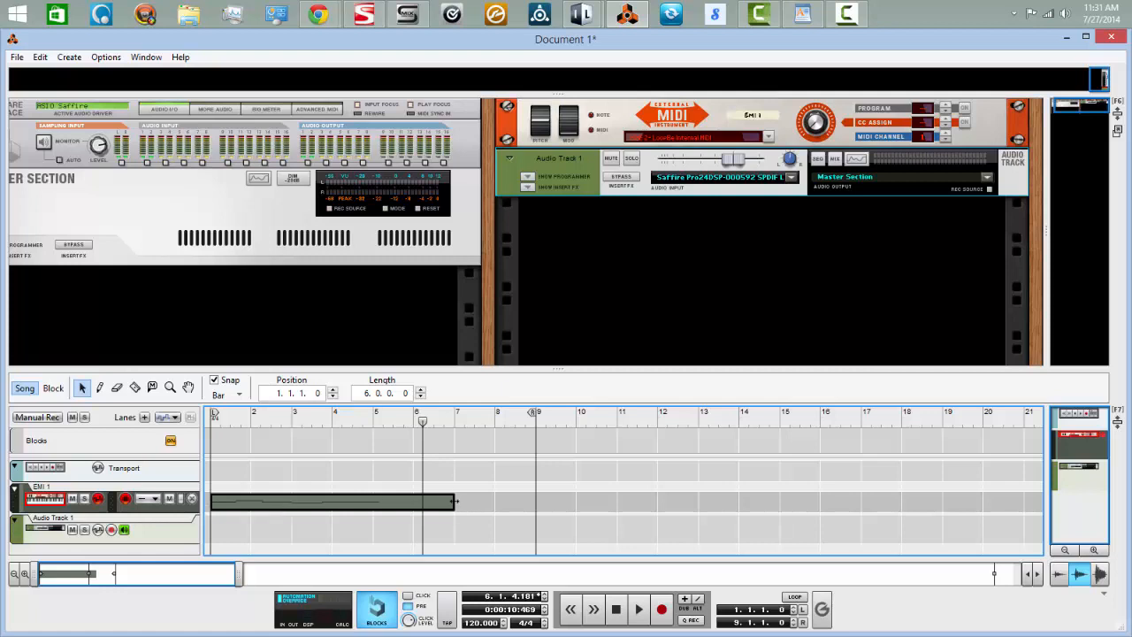
left_click_drag(457, 502, 357, 505)
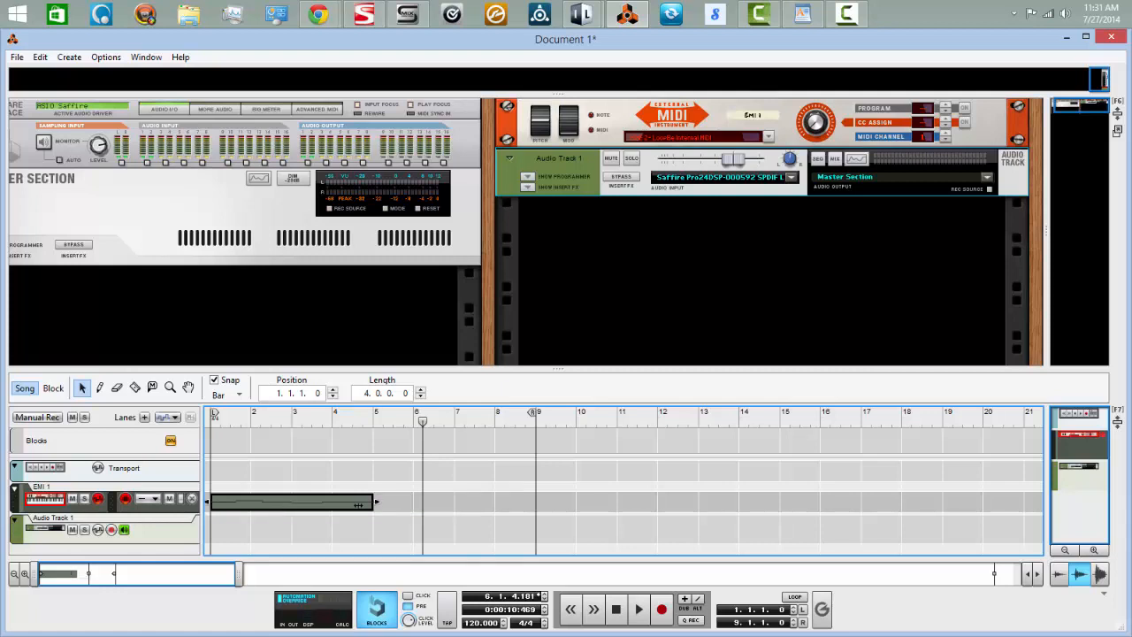
Record the Kontakt output onto Audio Track 1 from the song start, just past the end of the MIDI clip, and rewind
left_click(36, 535)
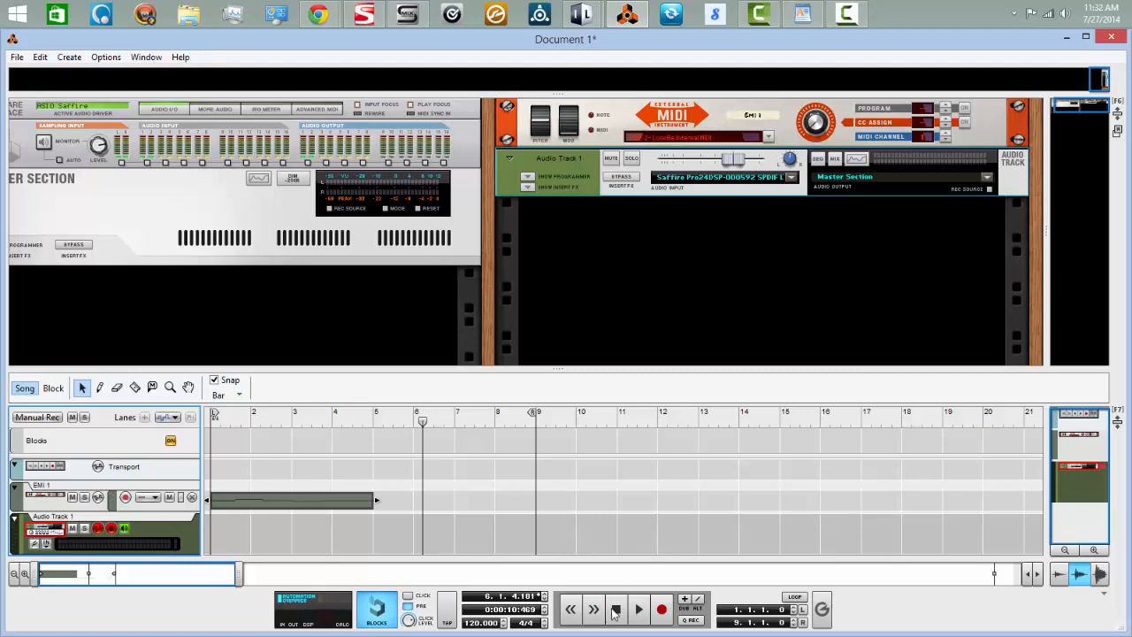
left_click(616, 609)
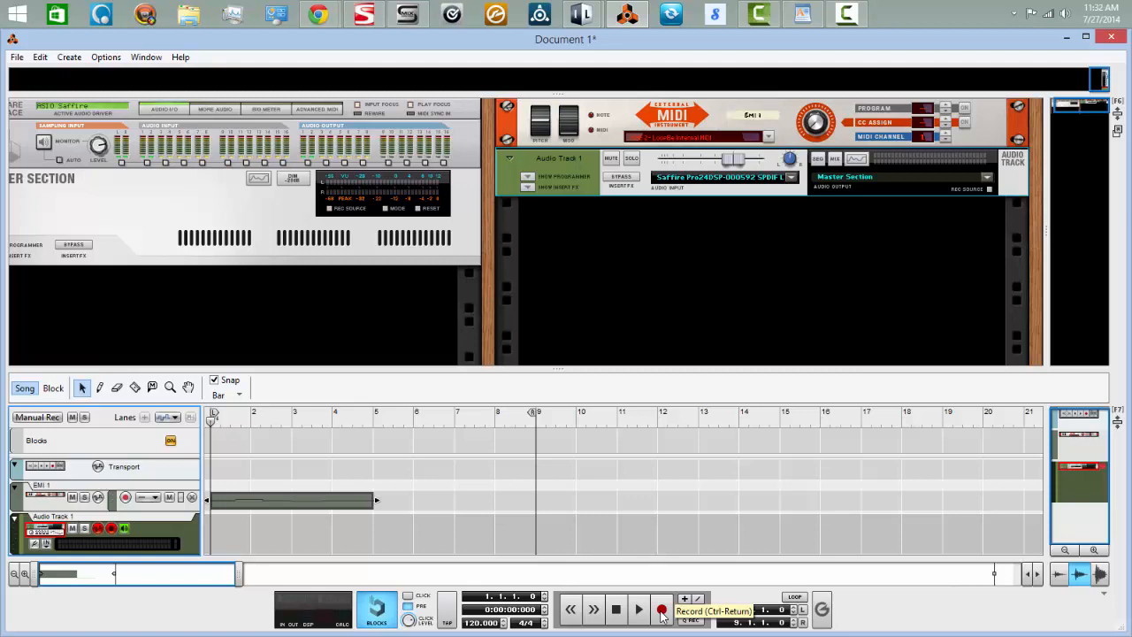
left_click(661, 611)
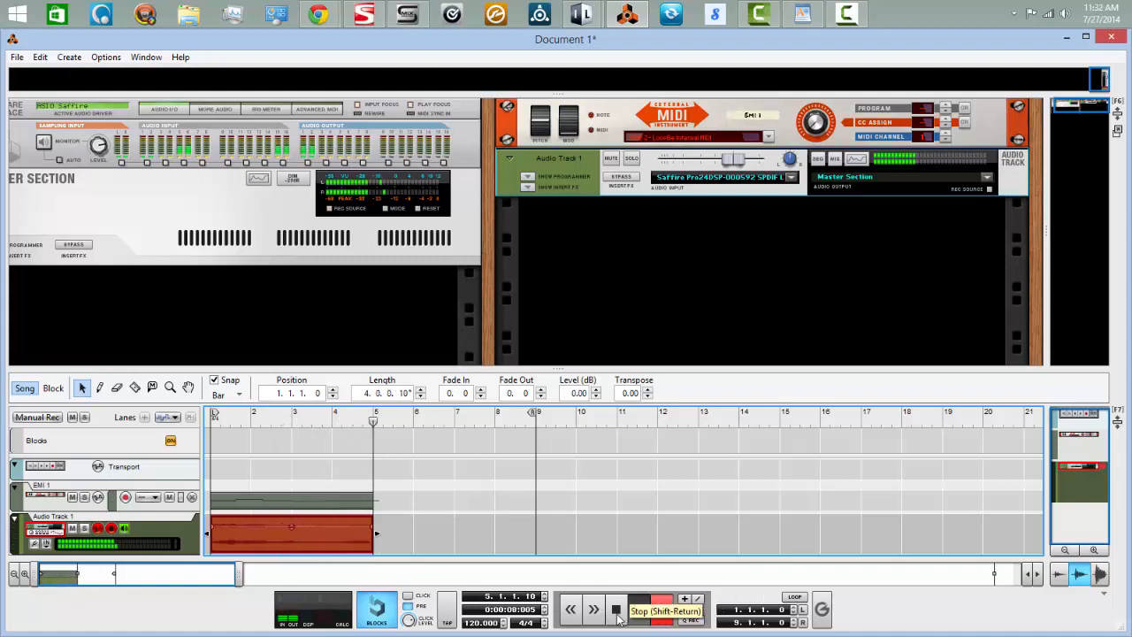
left_click(618, 610)
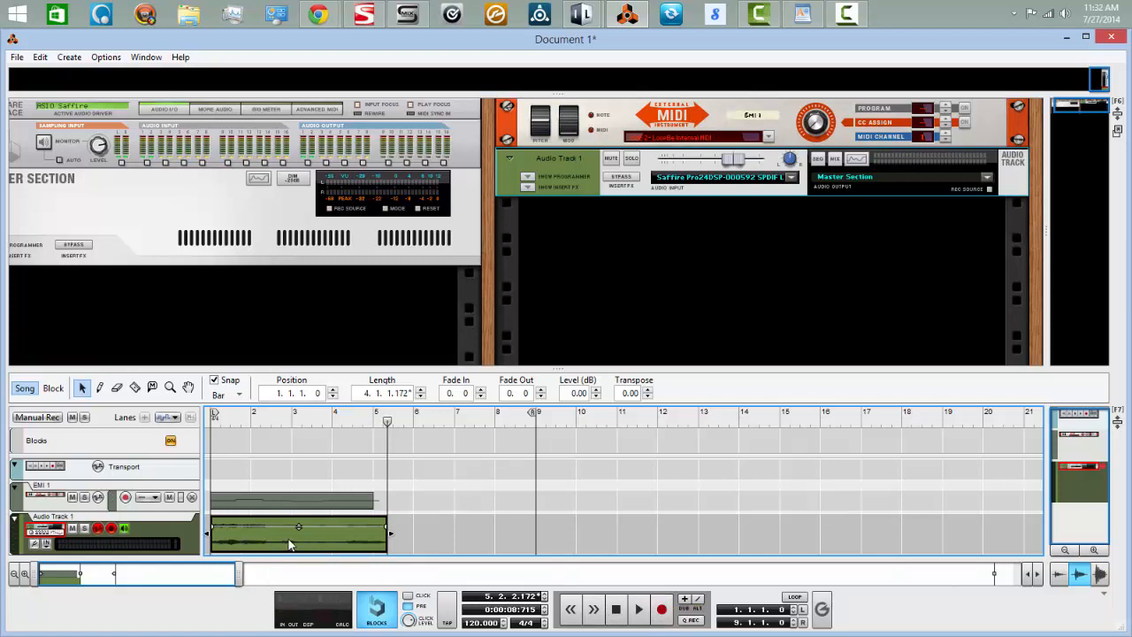
left_click(618, 611)
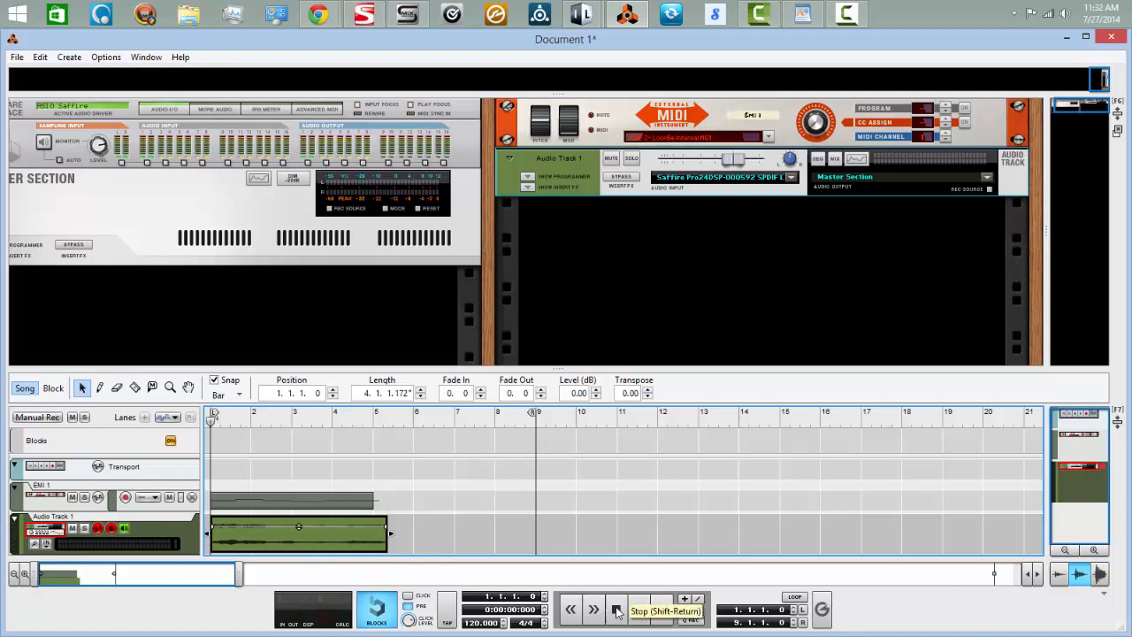
Mute the EMI 1 track and play back the recorded audio clip on Audio Track 1
left_click(72, 498)
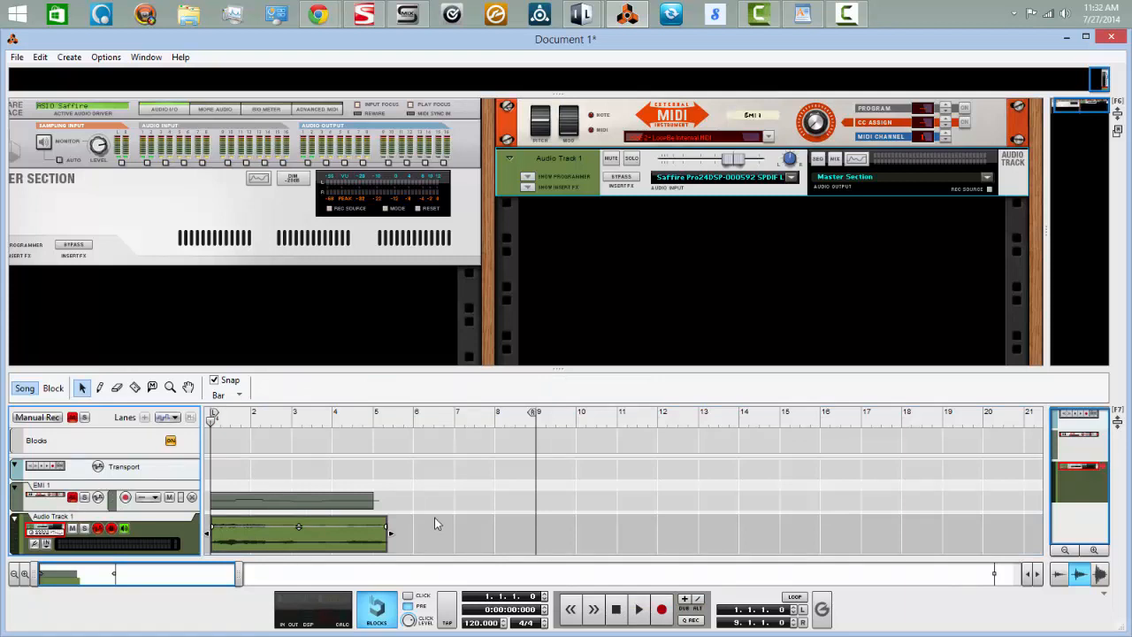
left_click(637, 609)
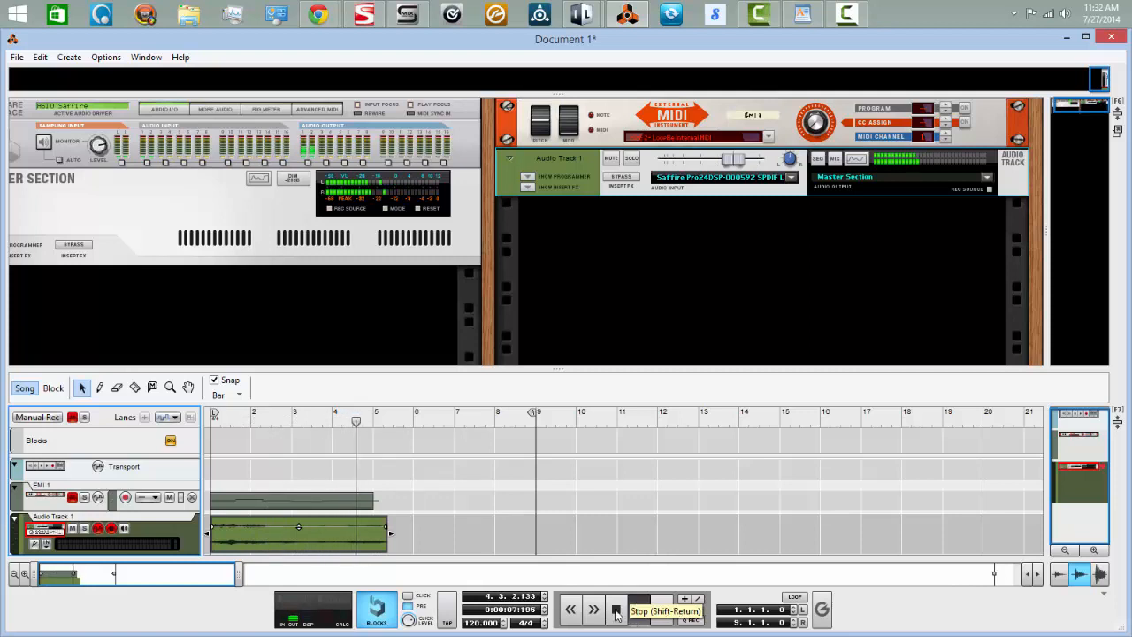
left_click(617, 612)
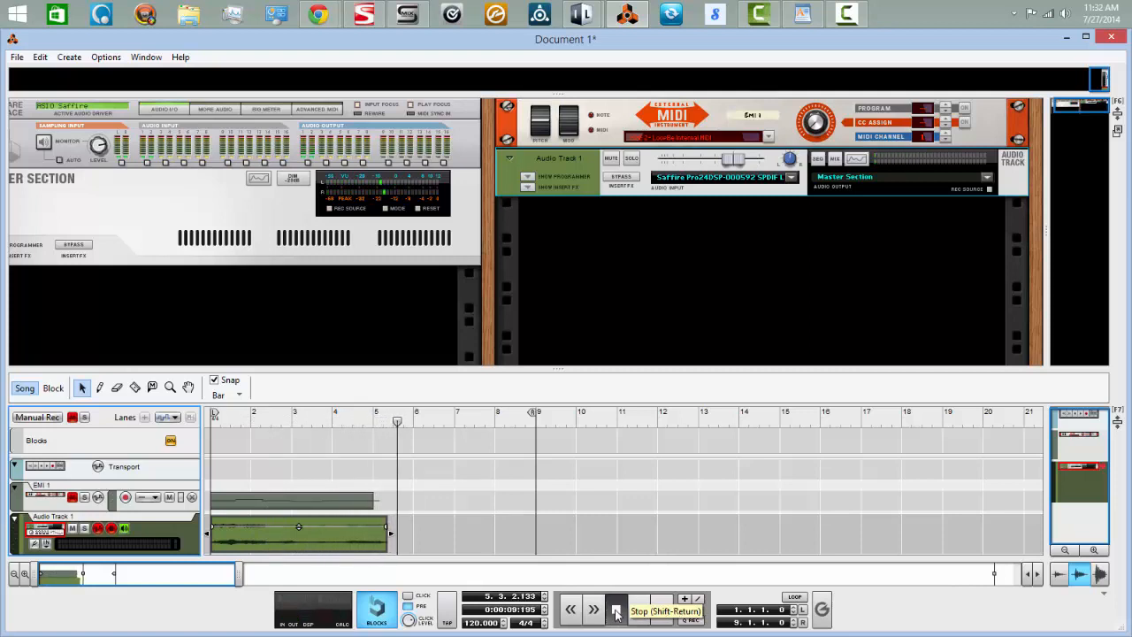